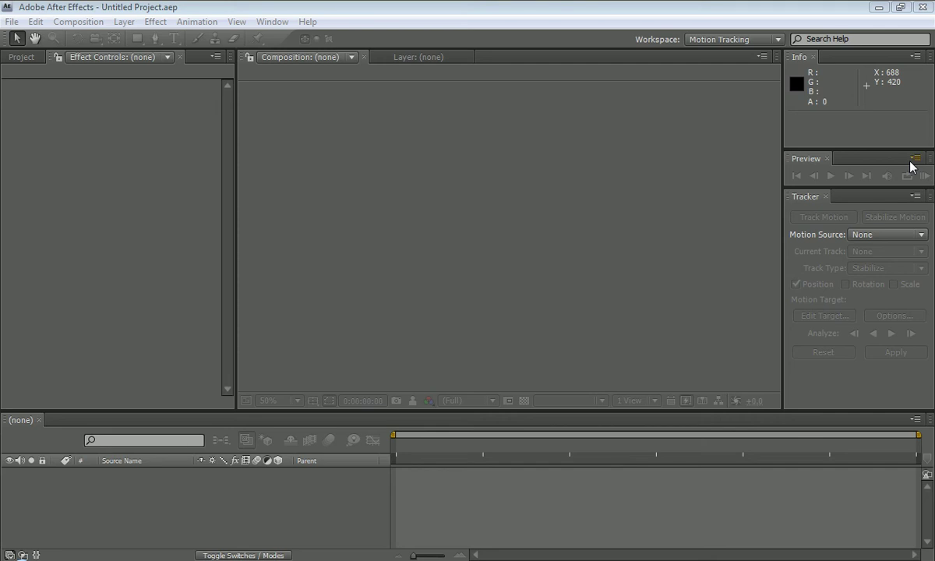
Step: Play the finished Comp 1 energy animation preview, then close it
{"action": "left_click", "coordinate": [677, 7]}
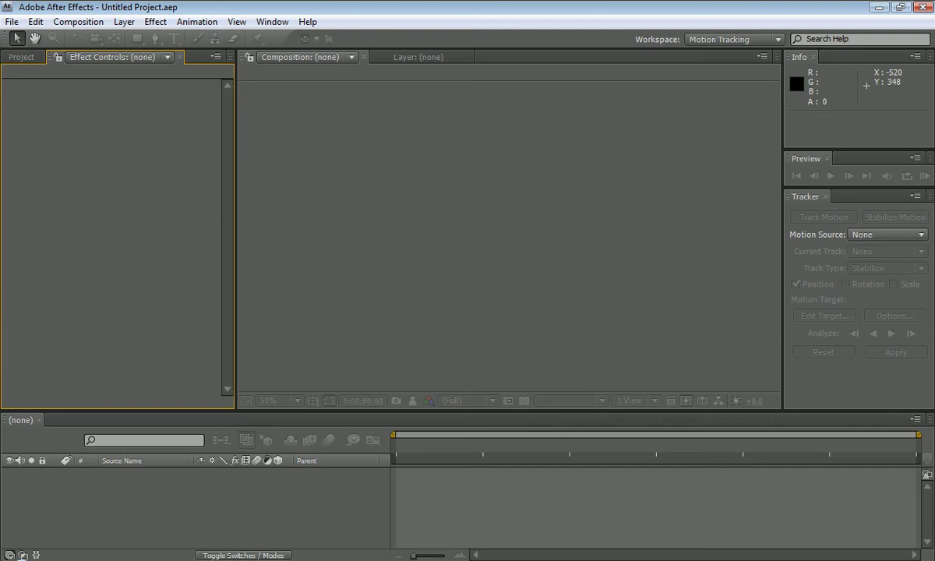
{"action": "left_click", "coordinate": [216, 554]}
{"action": "left_click", "coordinate": [352, 543]}
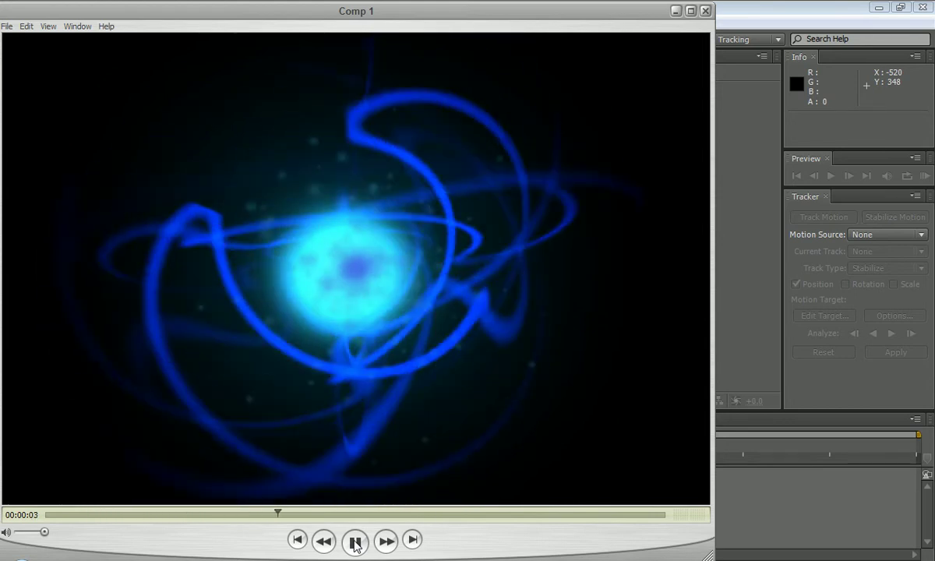
{"action": "left_click", "coordinate": [354, 543]}
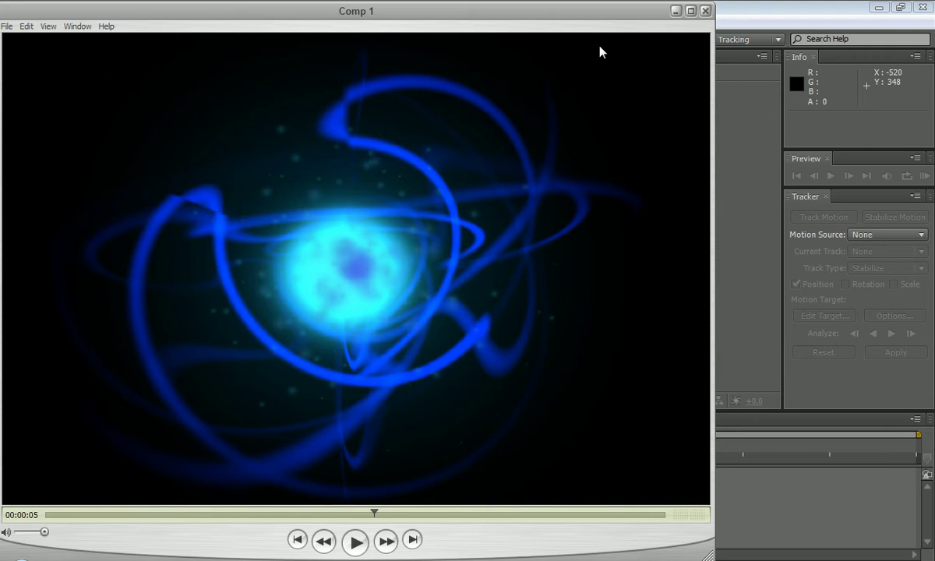
{"action": "left_click", "coordinate": [676, 10]}
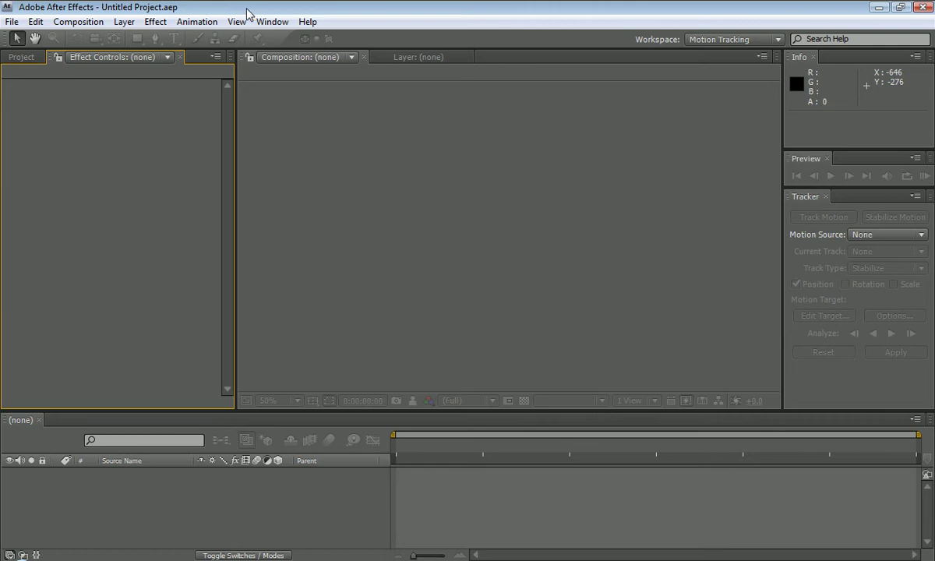
Step: Create Comp 1 at 1080×720 and 10 seconds, with the frame rate set to 30 fps
{"action": "left_click", "coordinate": [74, 23]}
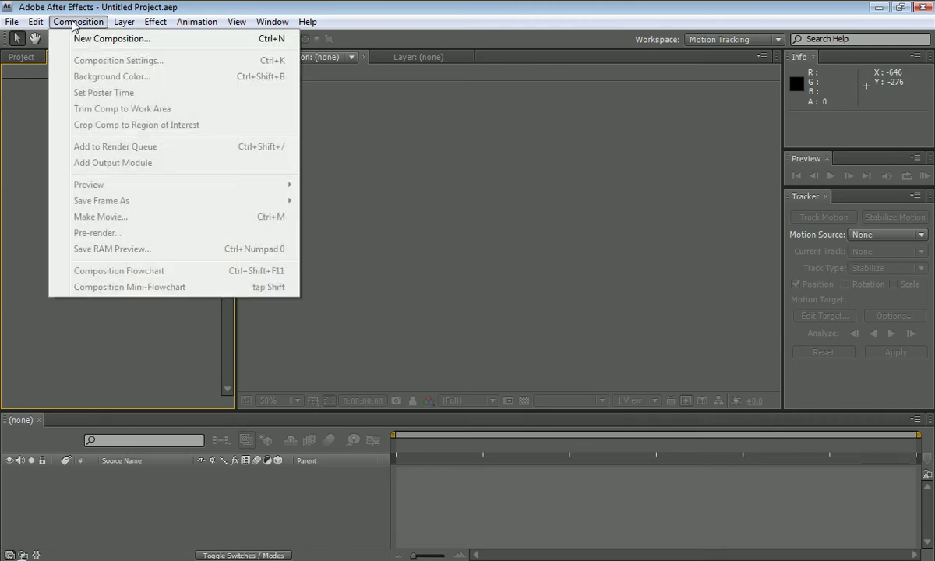
{"action": "left_click", "coordinate": [101, 43]}
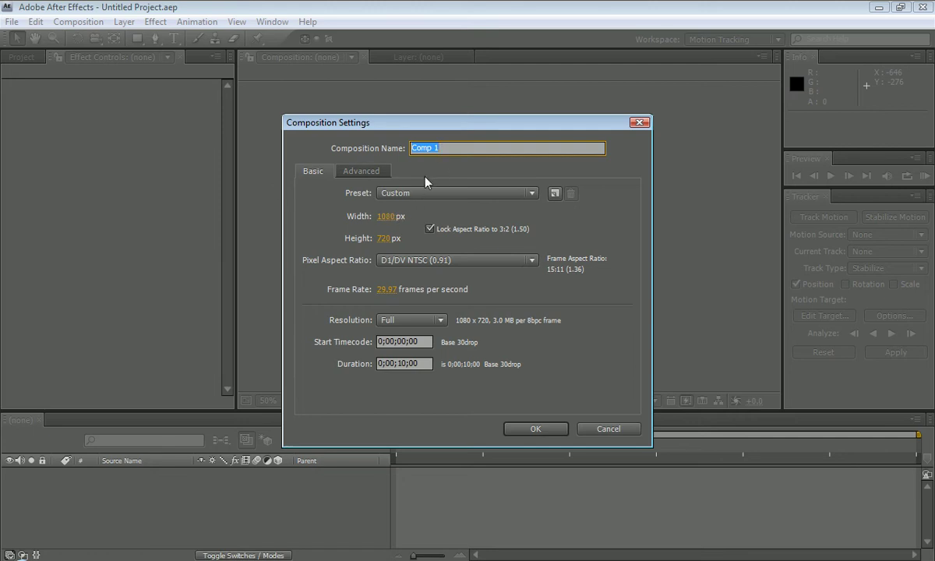
{"action": "left_click", "coordinate": [448, 151]}
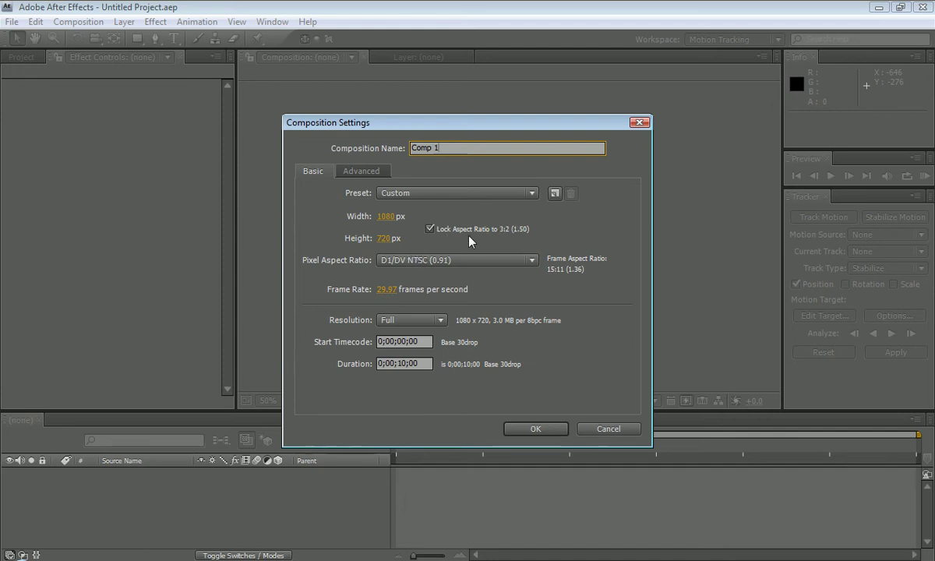
{"action": "left_click", "coordinate": [386, 289]}
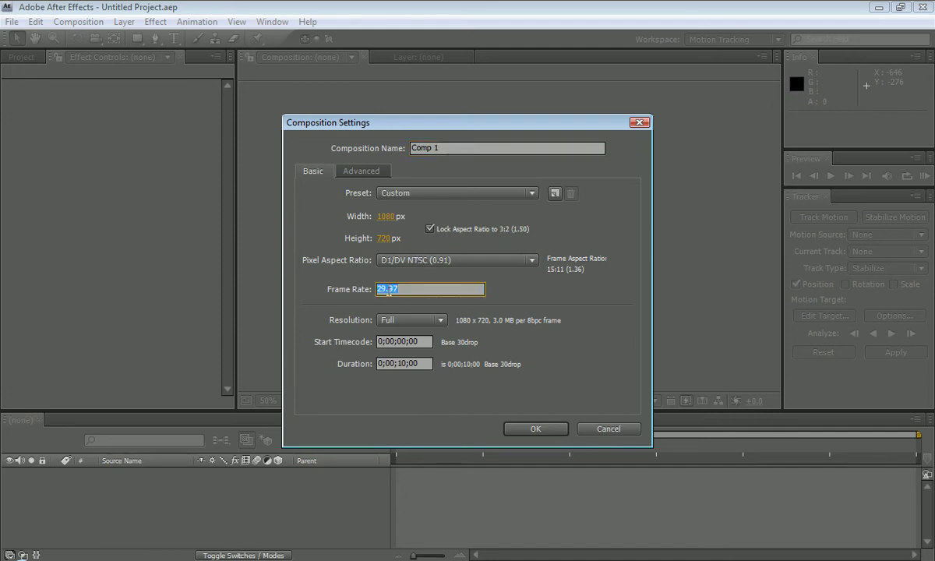
{"action": "type", "text": "30"}
{"action": "key", "text": "Return"}
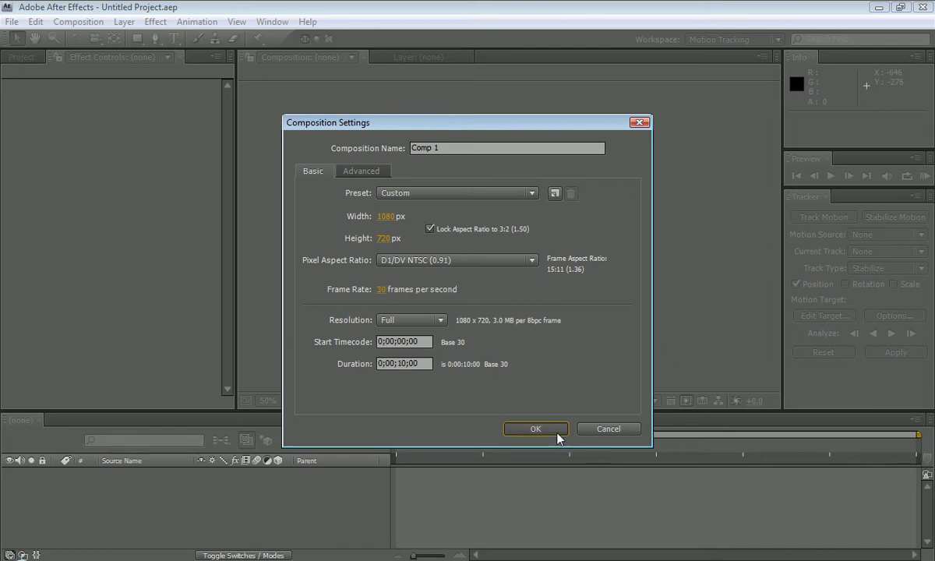
{"action": "left_click", "coordinate": [546, 430]}
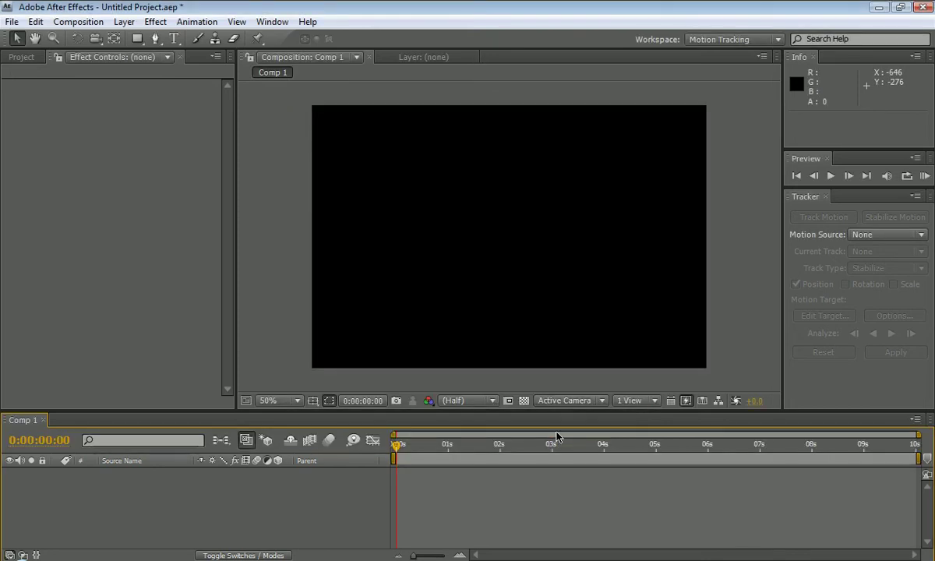
Step: Add Black Solid 1, a 1080×720 solid with its colour kept black
{"action": "left_click", "coordinate": [124, 21]}
{"action": "mouse_move", "coordinate": [144, 45]}
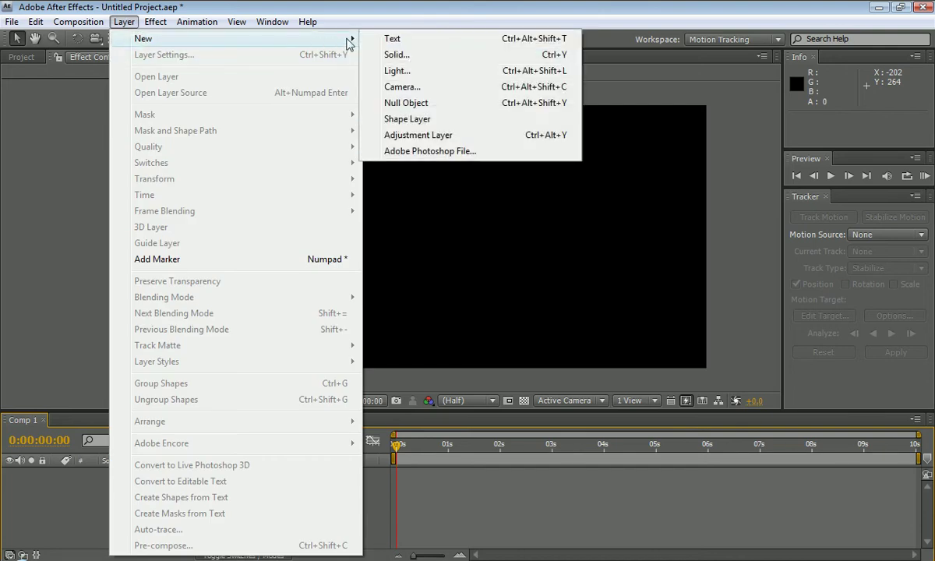
{"action": "left_click", "coordinate": [397, 55]}
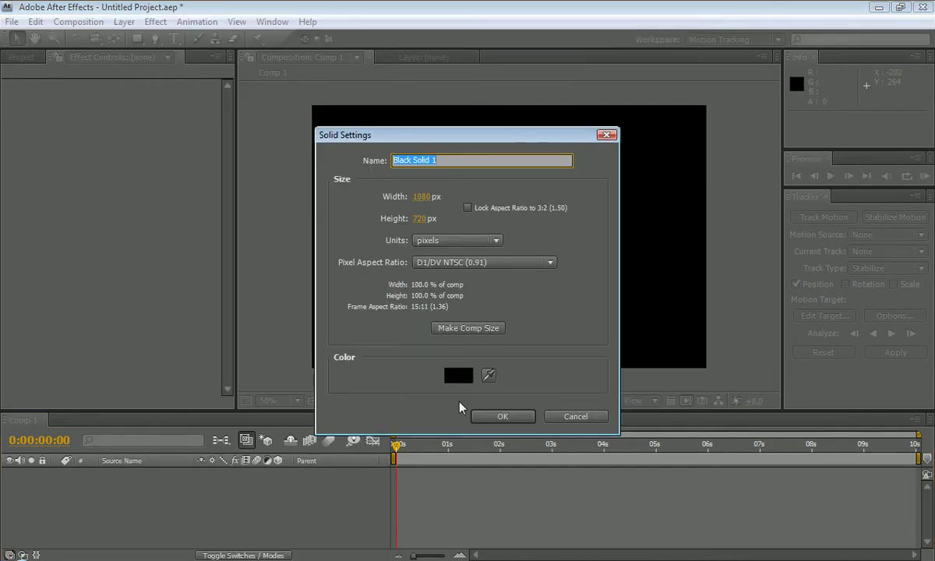
{"action": "left_click", "coordinate": [465, 382]}
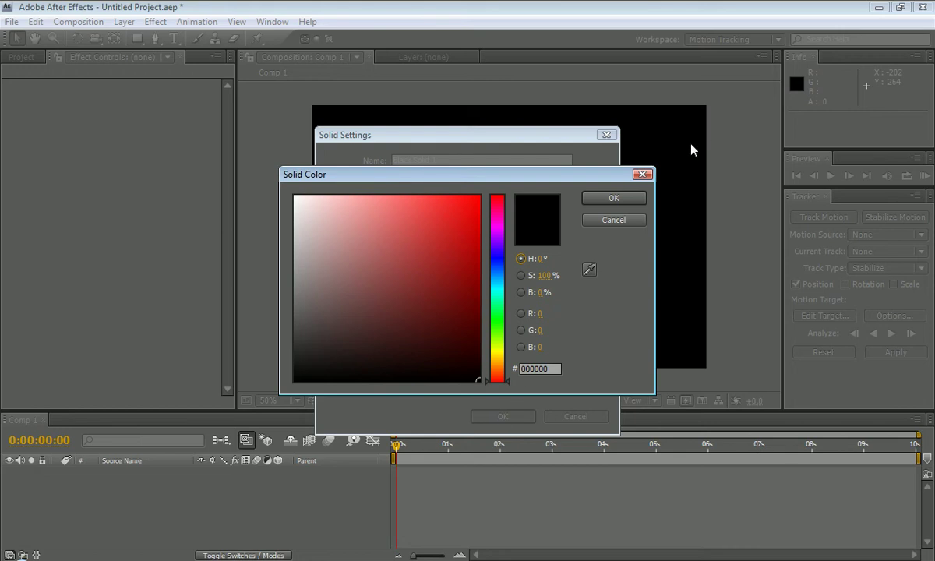
{"action": "left_click", "coordinate": [614, 198]}
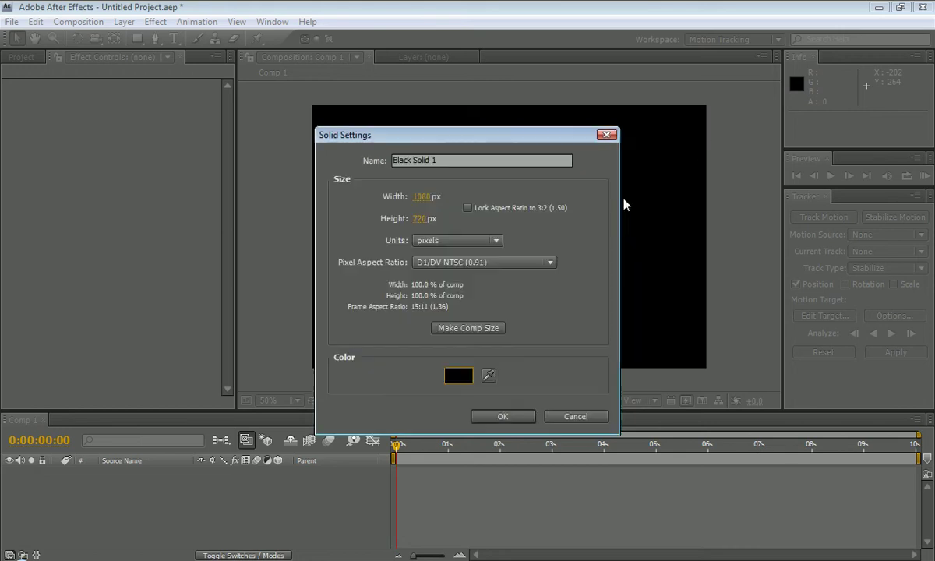
{"action": "left_click", "coordinate": [525, 417]}
Step: With the Pen tool, draw the first two curving open masks left to right across the solid
{"action": "left_click", "coordinate": [155, 38]}
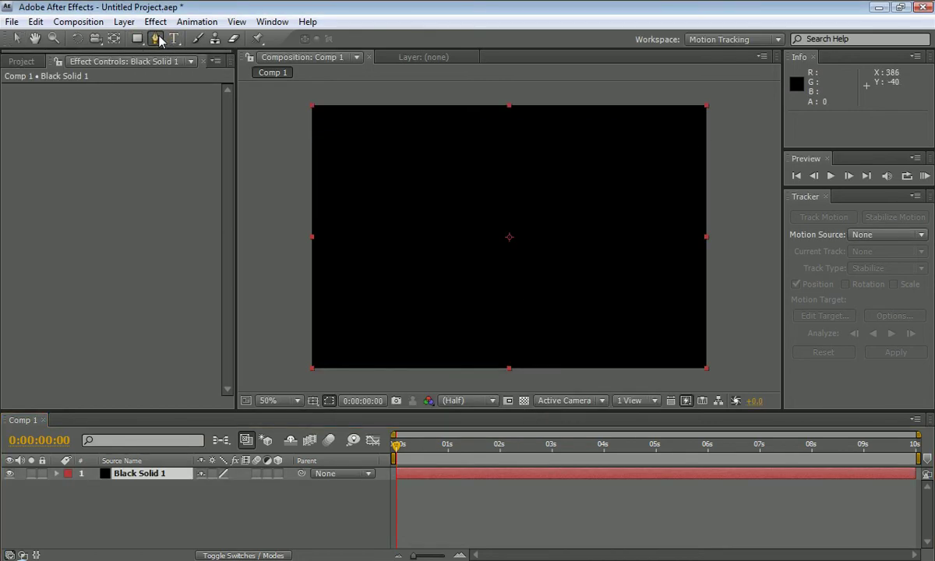
{"action": "left_click", "coordinate": [338, 148]}
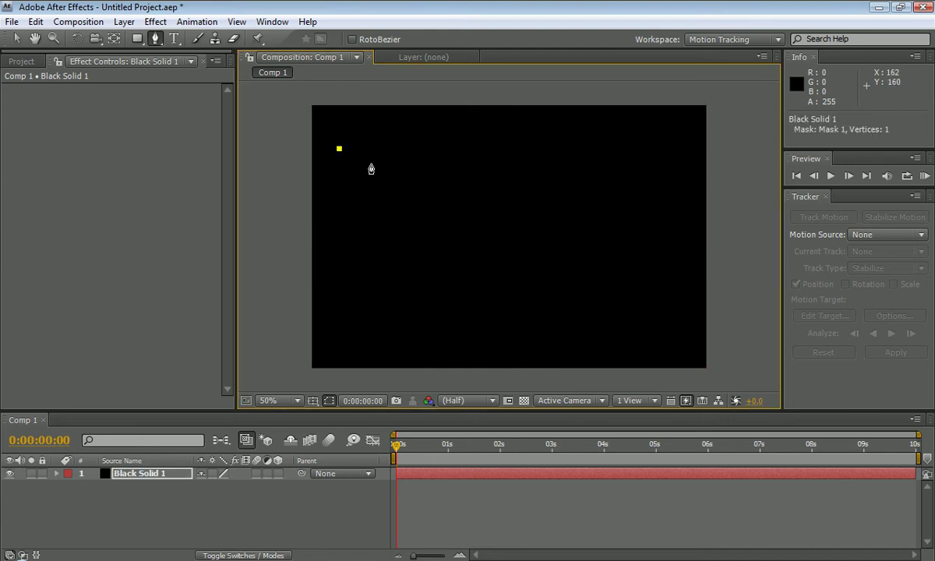
{"action": "left_click_drag", "start_coordinate": [444, 170], "coordinate": [462, 199]}
{"action": "left_click_drag", "start_coordinate": [540, 225], "coordinate": [564, 217]}
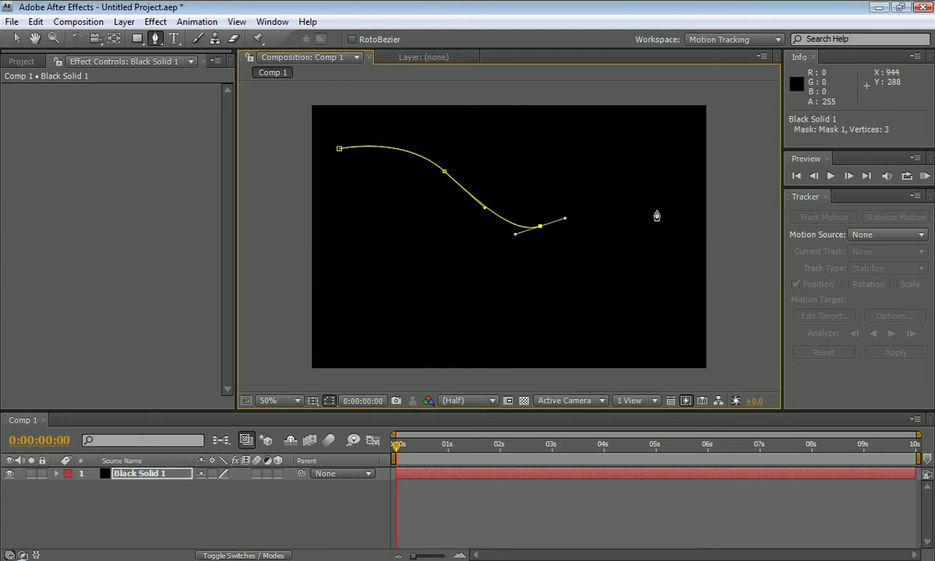
{"action": "left_click", "coordinate": [675, 161]}
{"action": "left_click_drag", "start_coordinate": [675, 161], "coordinate": [701, 185]}
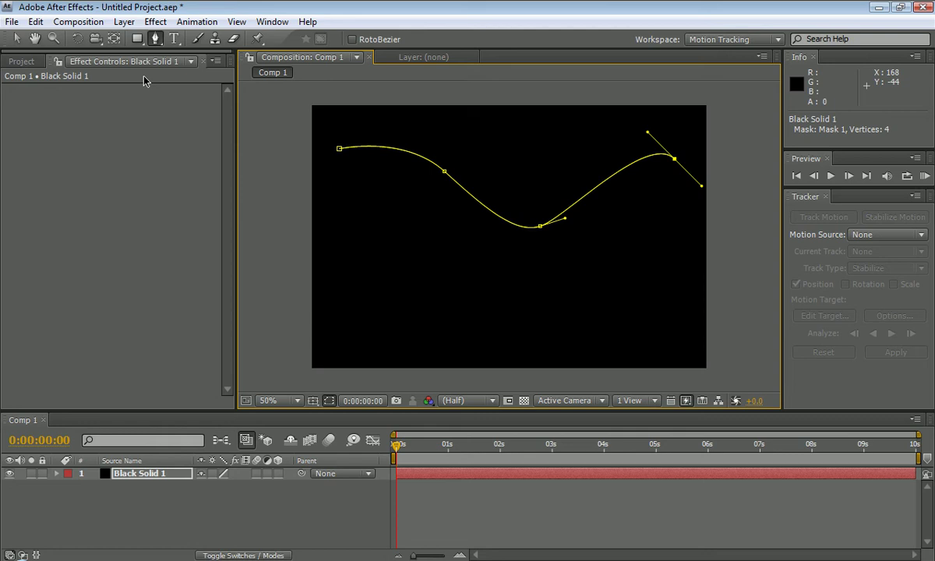
{"action": "left_click", "coordinate": [162, 473]}
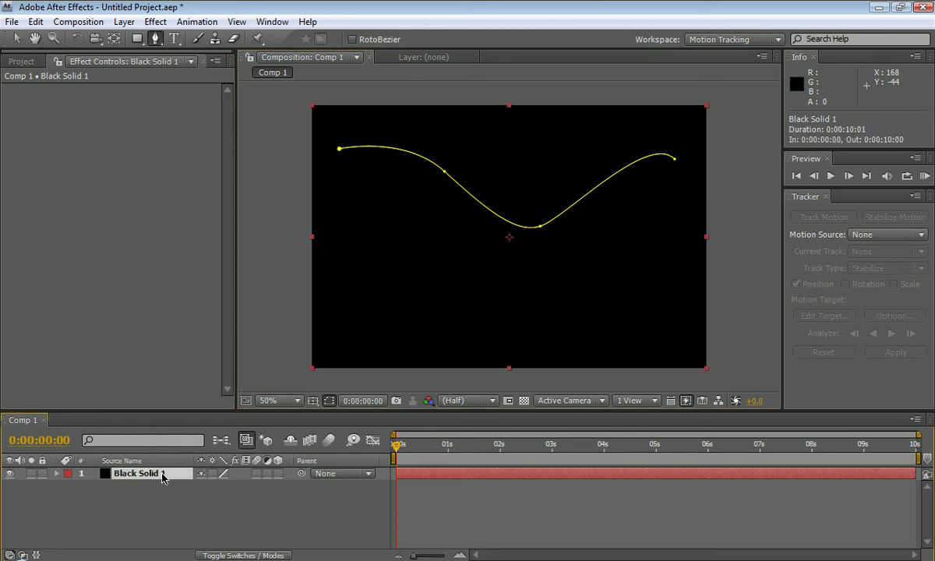
{"action": "left_click", "coordinate": [343, 275]}
{"action": "left_click_drag", "start_coordinate": [401, 302], "coordinate": [464, 303]}
{"action": "left_click_drag", "start_coordinate": [569, 254], "coordinate": [598, 277]}
{"action": "left_click_drag", "start_coordinate": [634, 336], "coordinate": [650, 335]}
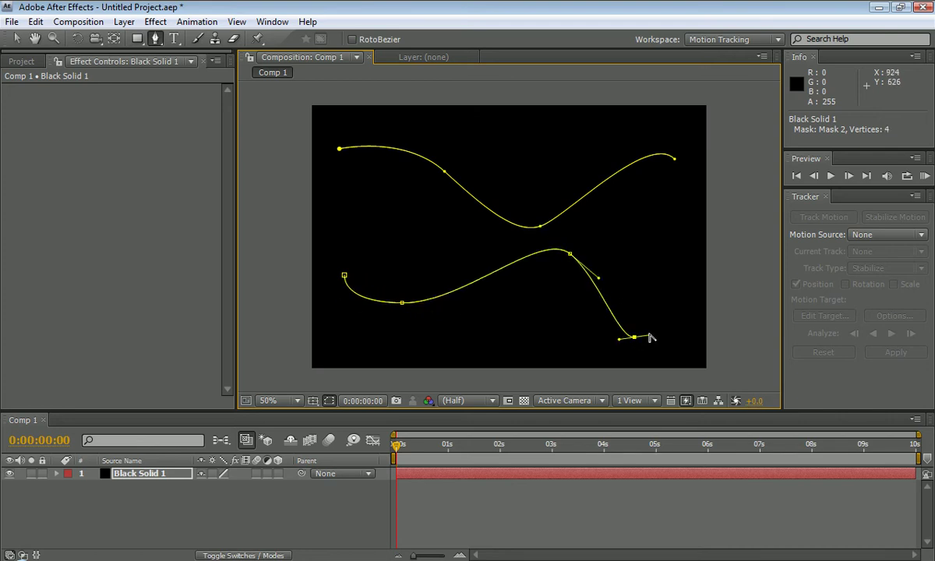
{"action": "left_click", "coordinate": [173, 473]}
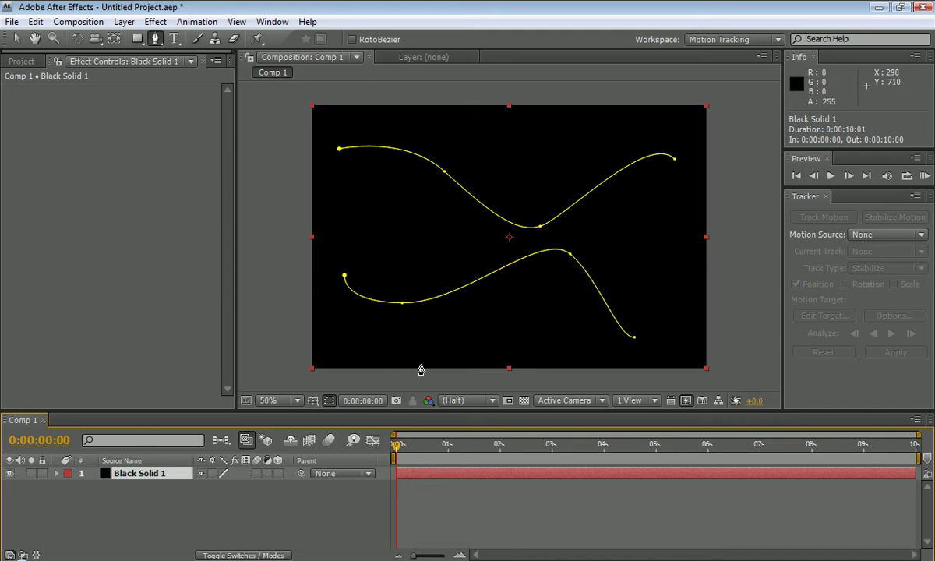
Step: Draw the third and fourth curving open masks running from the bottom edge up toward the top
{"action": "left_click_drag", "start_coordinate": [421, 363], "coordinate": [376, 310]}
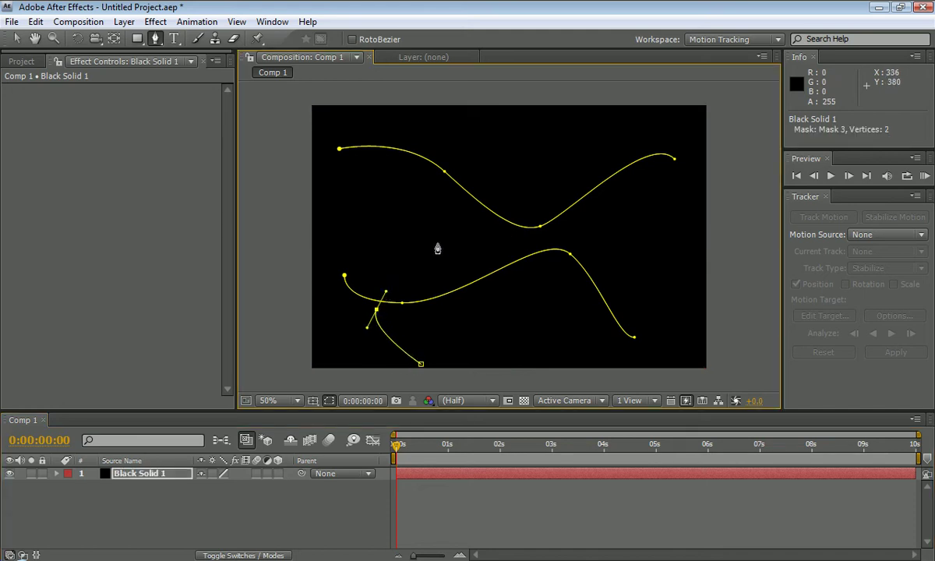
{"action": "left_click_drag", "start_coordinate": [455, 229], "coordinate": [466, 196]}
{"action": "left_click_drag", "start_coordinate": [429, 128], "coordinate": [397, 123]}
{"action": "left_click", "coordinate": [134, 472]}
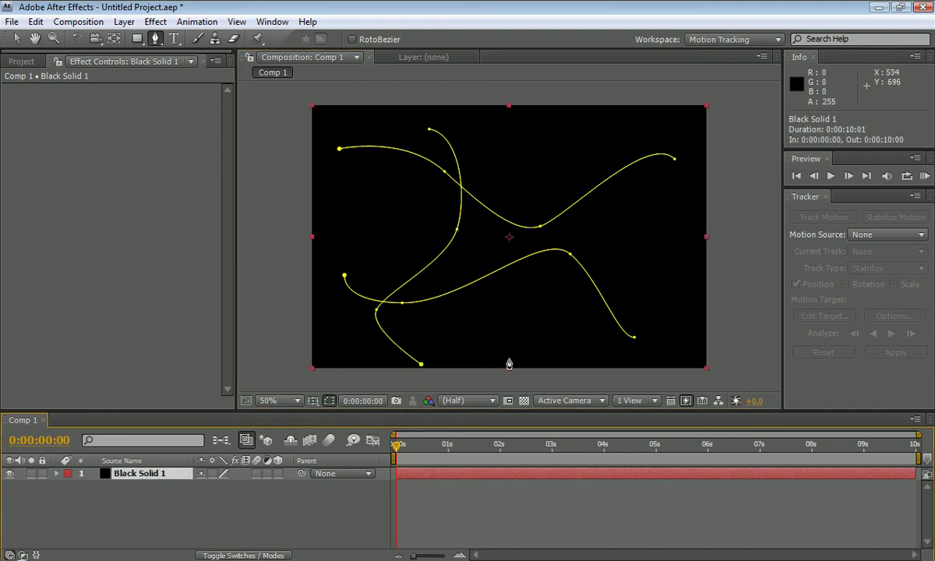
{"action": "left_click", "coordinate": [546, 358]}
{"action": "left_click_drag", "start_coordinate": [598, 297], "coordinate": [545, 175]}
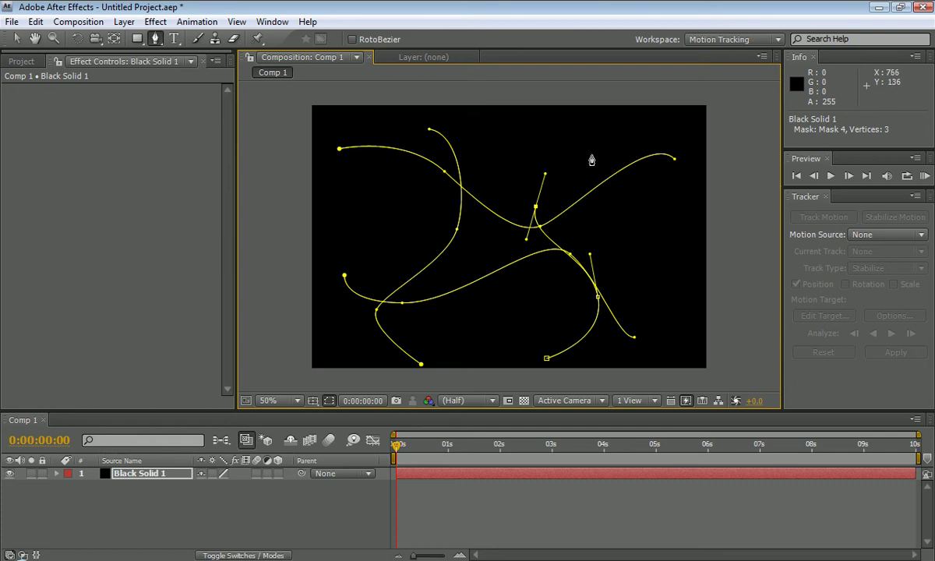
{"action": "left_click_drag", "start_coordinate": [592, 154], "coordinate": [587, 104]}
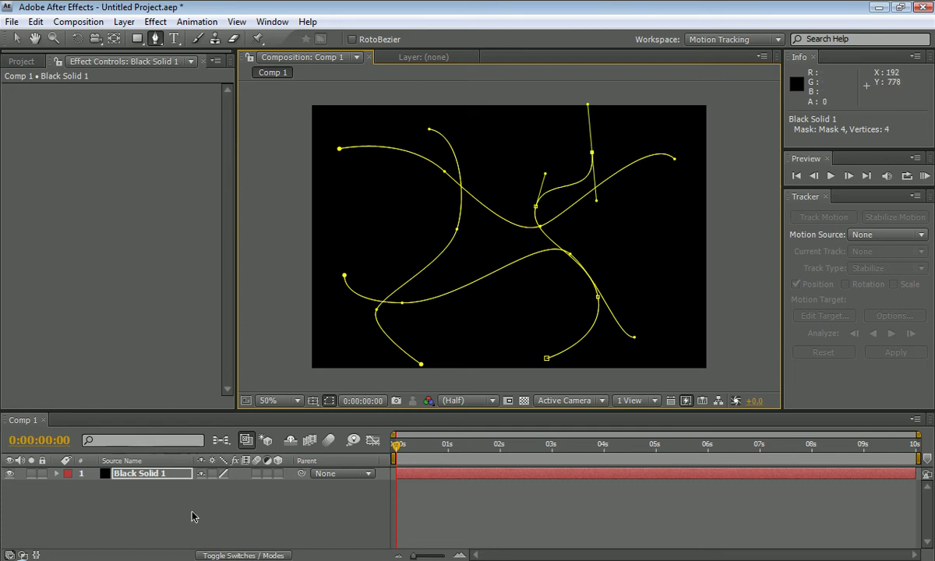
{"action": "left_click", "coordinate": [162, 480]}
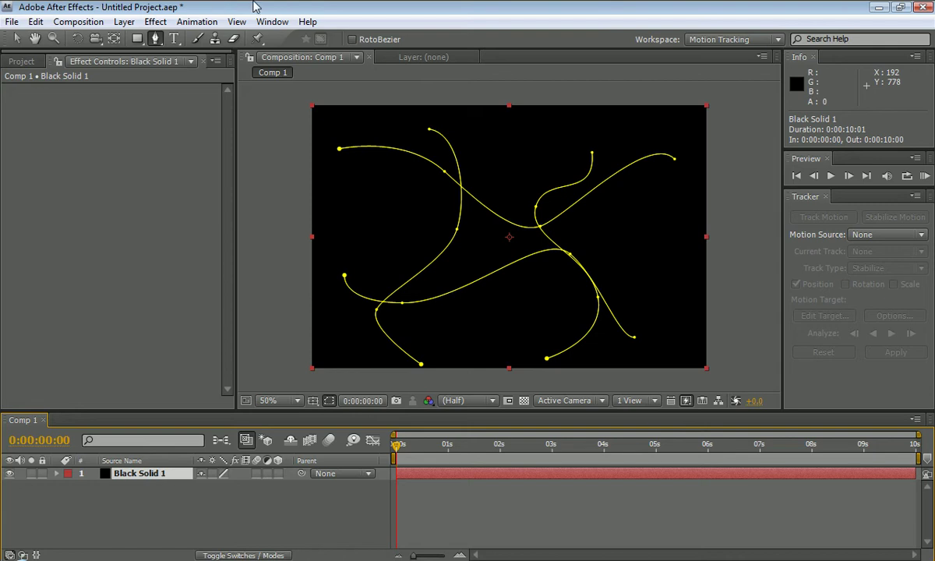
Step: Expand Black Solid 1's masks, select Mask 1, and bring up the Effect menu's Generate list
{"action": "left_click", "coordinate": [21, 61]}
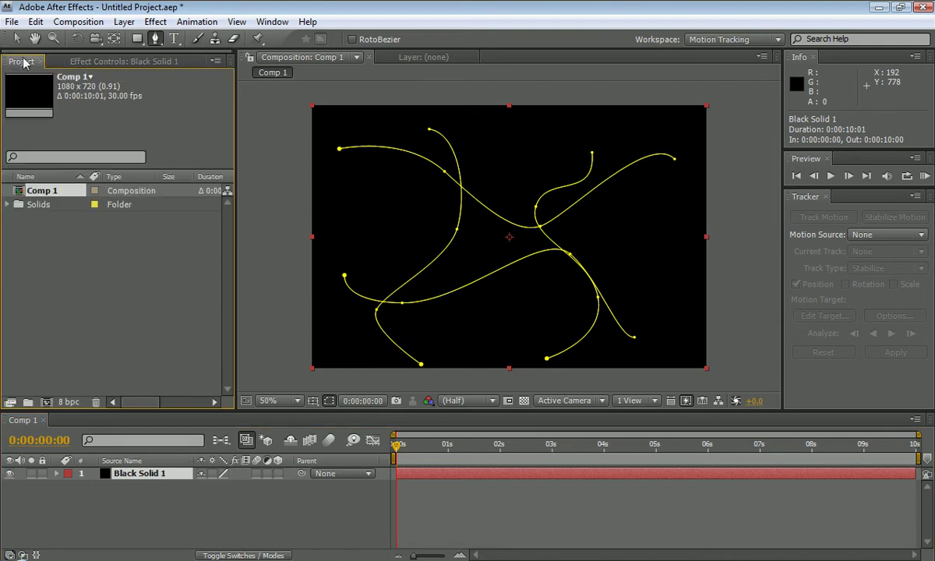
{"action": "left_click", "coordinate": [56, 473]}
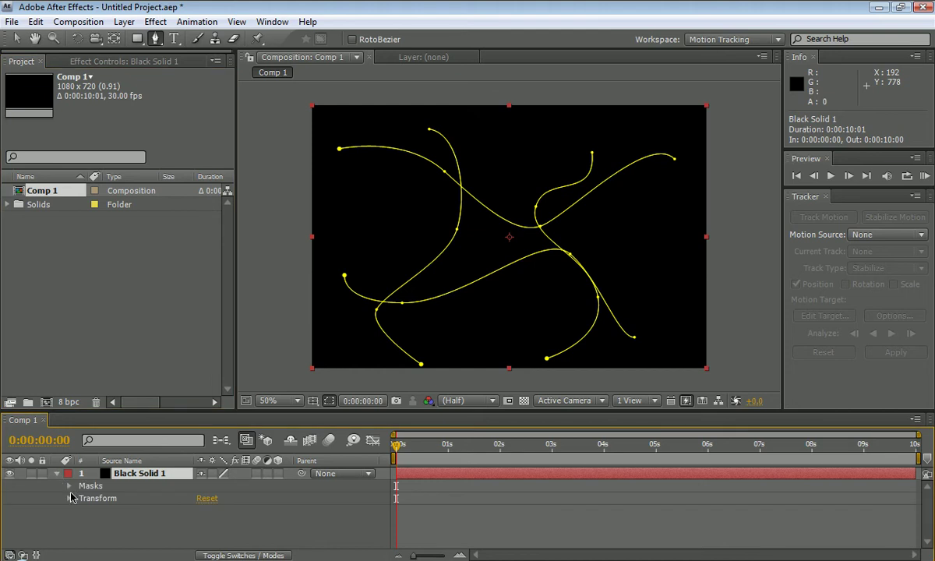
{"action": "left_click", "coordinate": [70, 487]}
{"action": "left_click", "coordinate": [109, 499]}
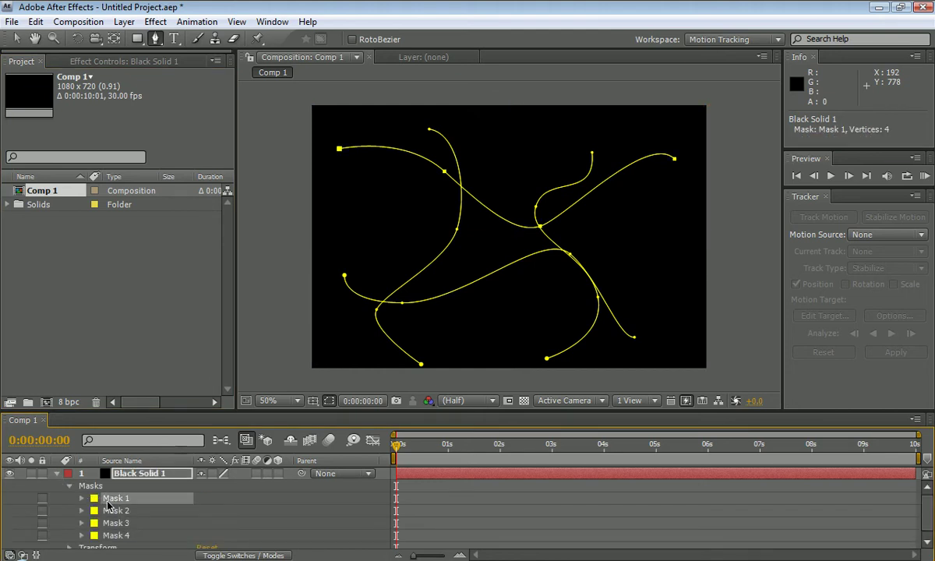
{"action": "left_click", "coordinate": [155, 22]}
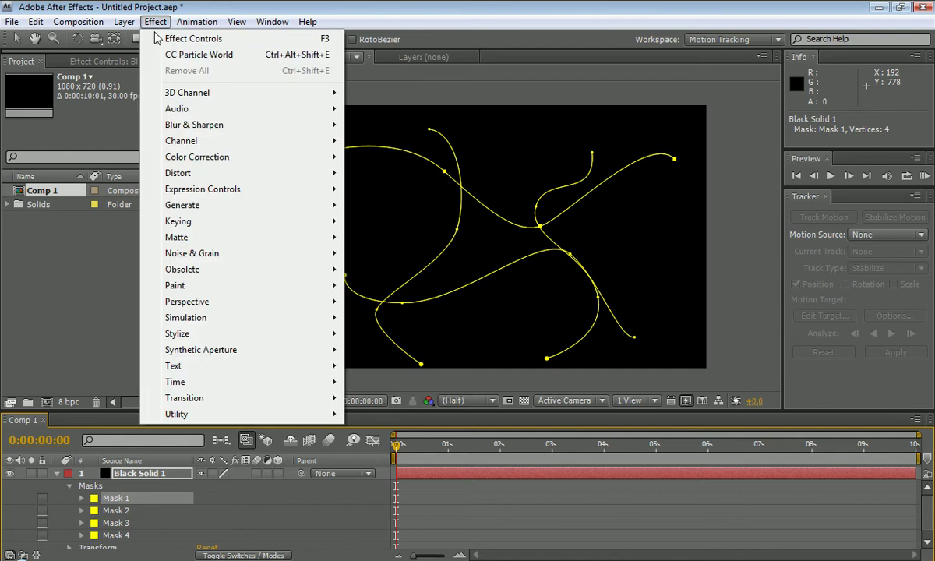
Step: Apply Vegas tracing Mask/Path, with width 13.70, 1 segment and hardness 0.47
{"action": "mouse_move", "coordinate": [300, 204]}
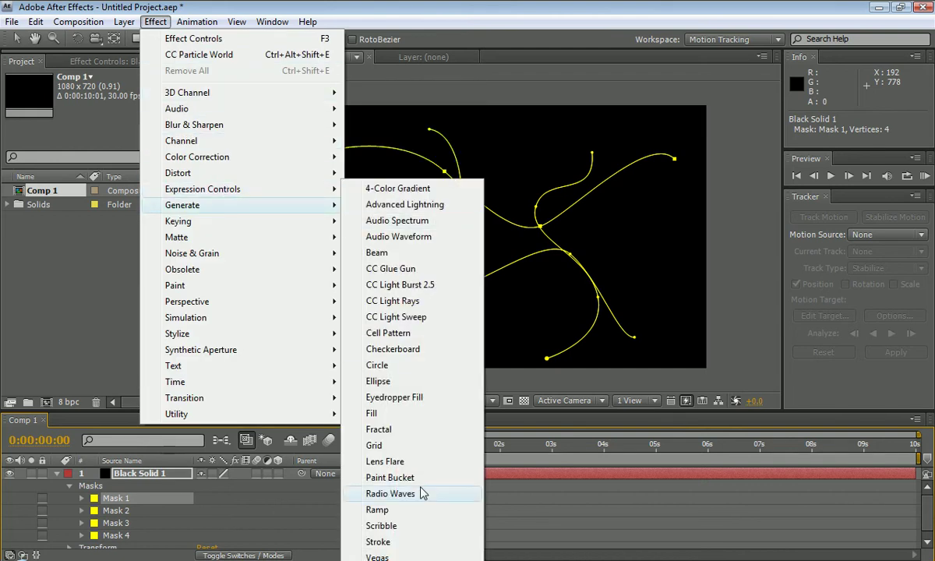
{"action": "left_click", "coordinate": [377, 557]}
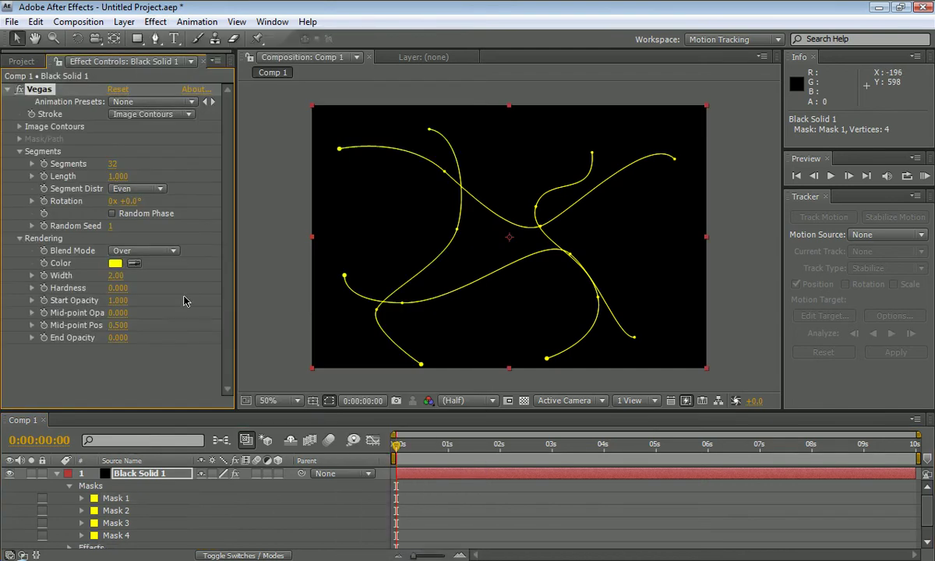
{"action": "left_click", "coordinate": [162, 115]}
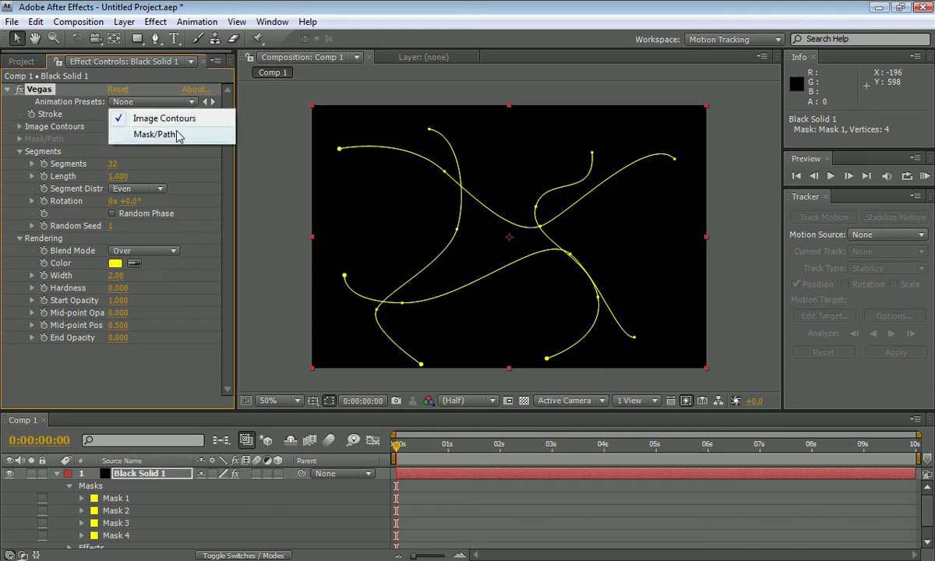
{"action": "left_click", "coordinate": [177, 138]}
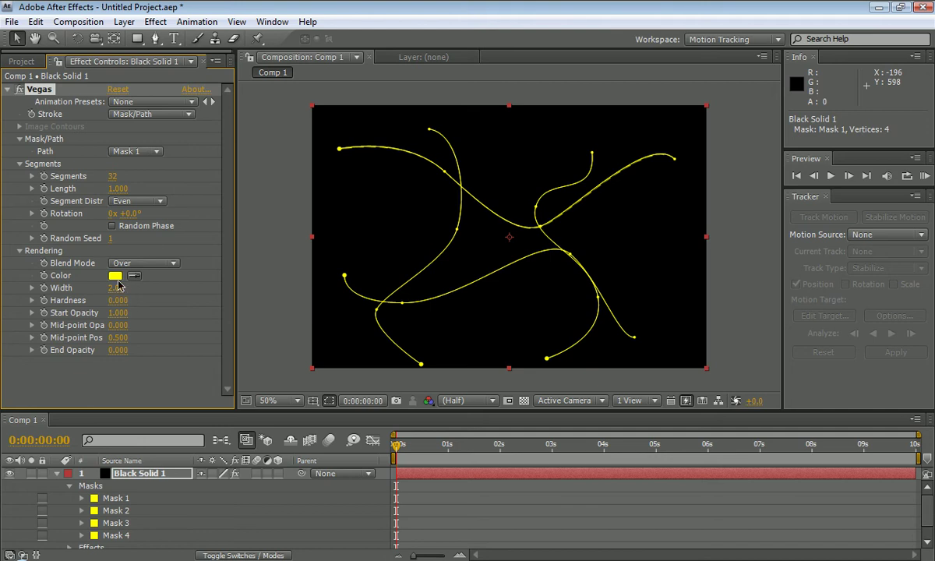
{"action": "mouse_move", "coordinate": [119, 287]}
{"action": "left_mouse_down"}
{"action": "mouse_move", "coordinate": [163, 281]}
{"action": "mouse_move", "coordinate": [177, 266]}
{"action": "mouse_move", "coordinate": [195, 274]}
{"action": "left_mouse_up"}
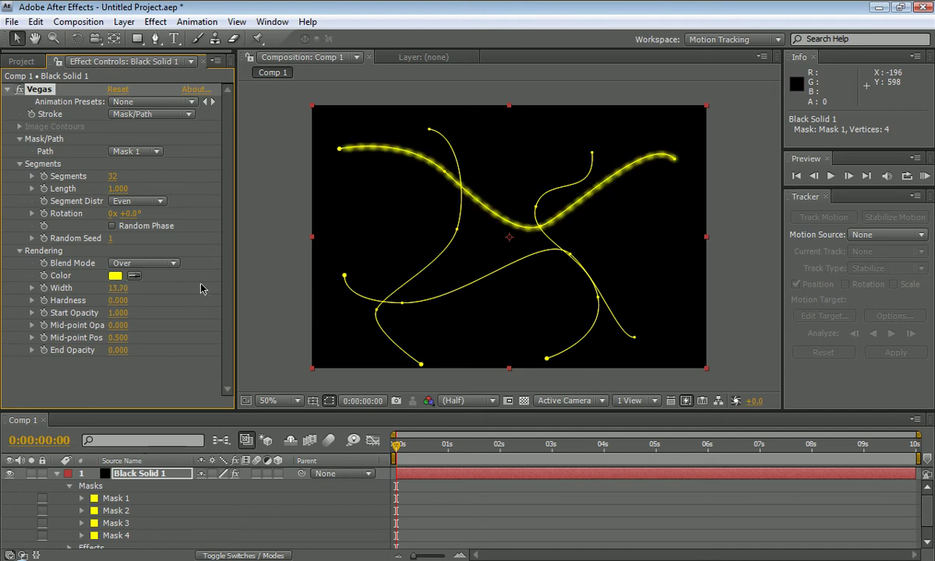
{"action": "mouse_move", "coordinate": [114, 178]}
{"action": "left_mouse_down"}
{"action": "mouse_move", "coordinate": [302, 174]}
{"action": "mouse_move", "coordinate": [111, 152]}
{"action": "left_mouse_up"}
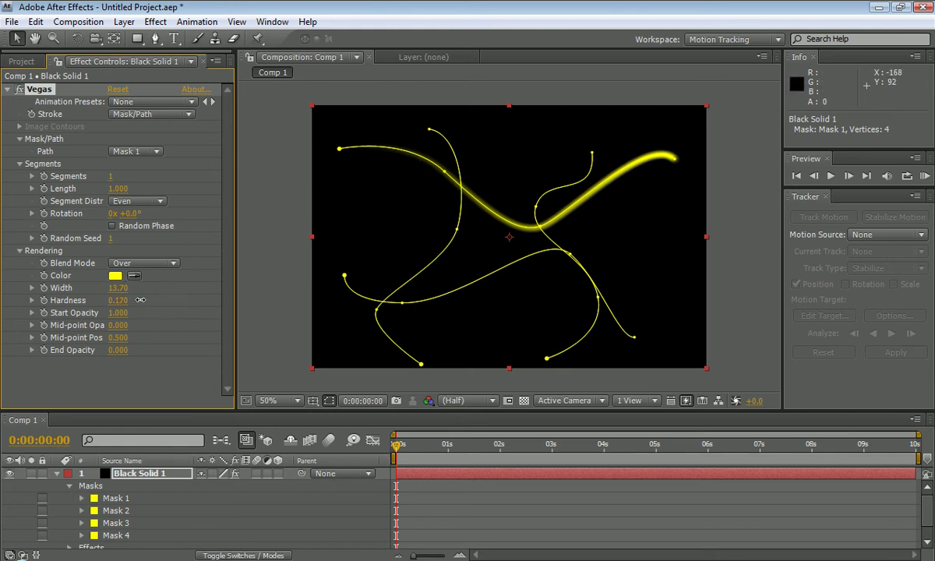
{"action": "mouse_move", "coordinate": [140, 300]}
{"action": "left_mouse_down"}
{"action": "mouse_move", "coordinate": [217, 277]}
{"action": "mouse_move", "coordinate": [163, 300]}
{"action": "mouse_move", "coordinate": [154, 282]}
{"action": "mouse_move", "coordinate": [86, 278]}
{"action": "mouse_move", "coordinate": [88, 300]}
{"action": "mouse_move", "coordinate": [79, 283]}
{"action": "left_mouse_up"}
Step: Change the Vegas stroke colour to a deep blue, #102CBA
{"action": "left_click", "coordinate": [116, 275]}
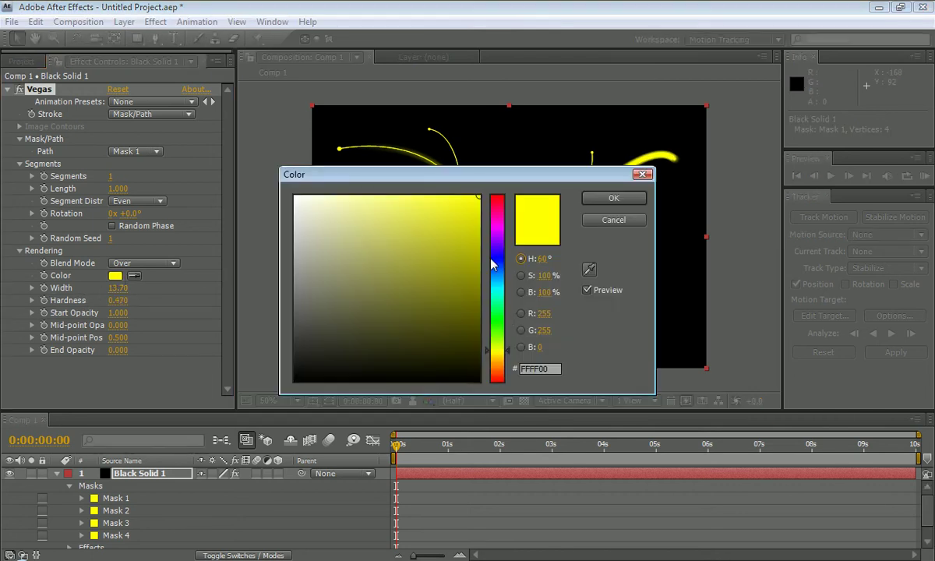
{"action": "left_click", "coordinate": [496, 262]}
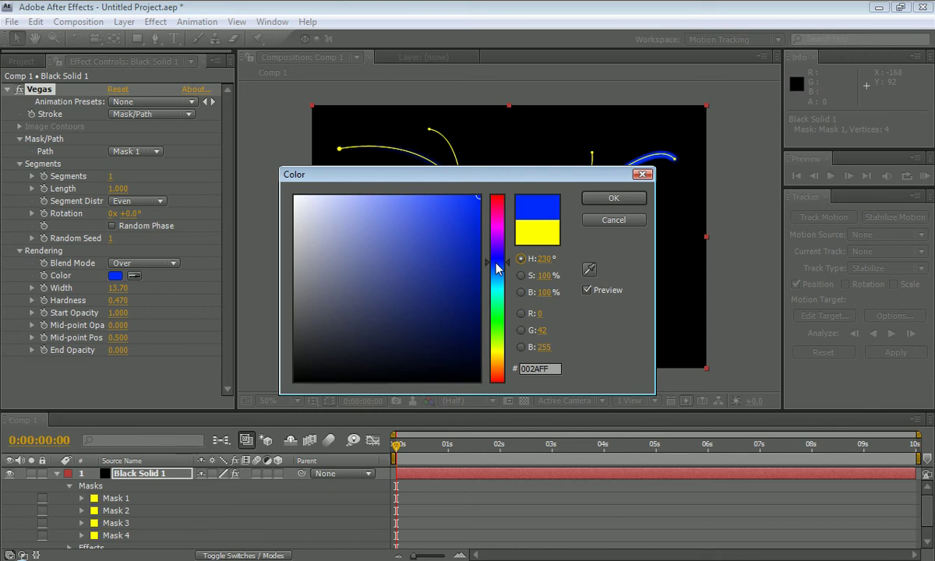
{"action": "left_click_drag", "start_coordinate": [466, 209], "coordinate": [463, 246]}
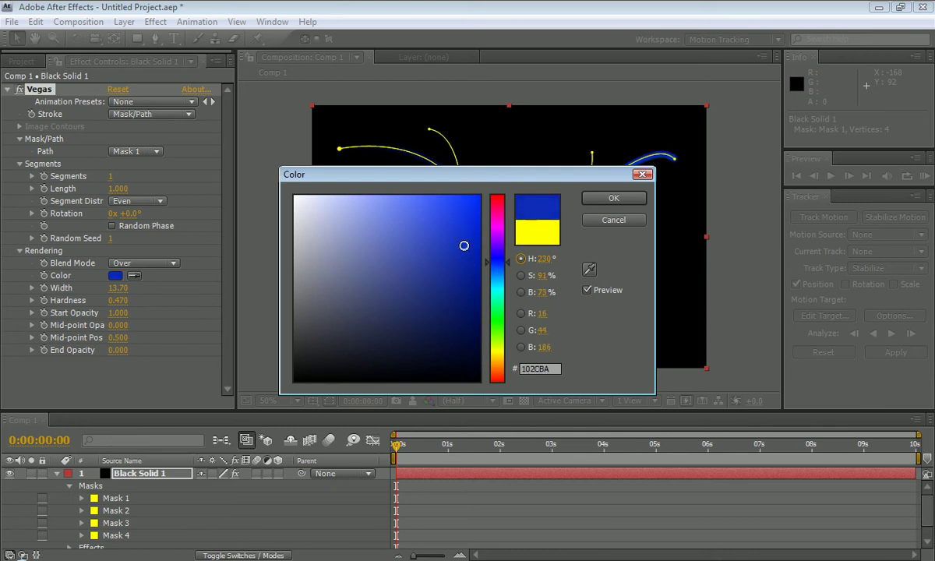
{"action": "left_click", "coordinate": [612, 198]}
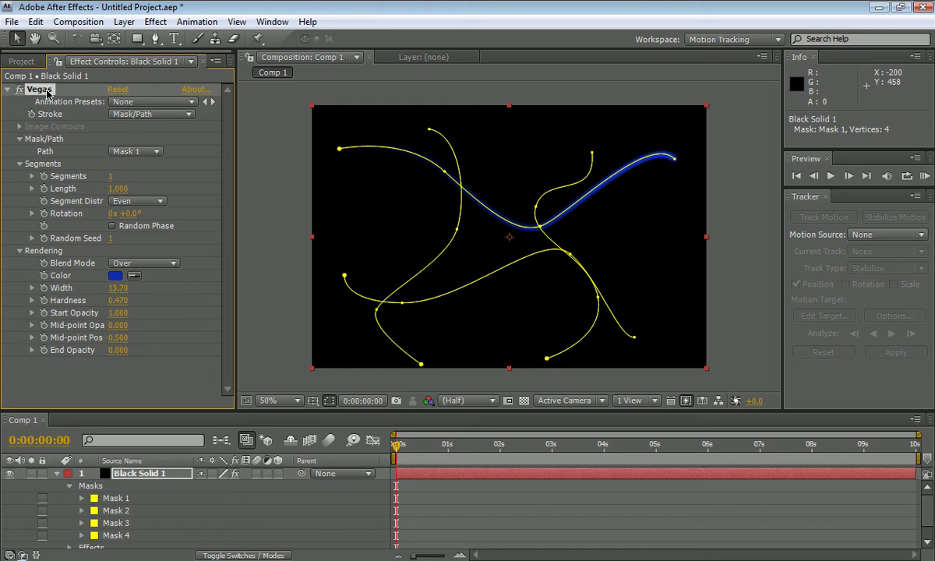
Step: Duplicate the Vegas effect and point Vegas 2 at Mask 2 and Vegas 3 at Mask 3
{"action": "key", "text": "ctrl+d"}
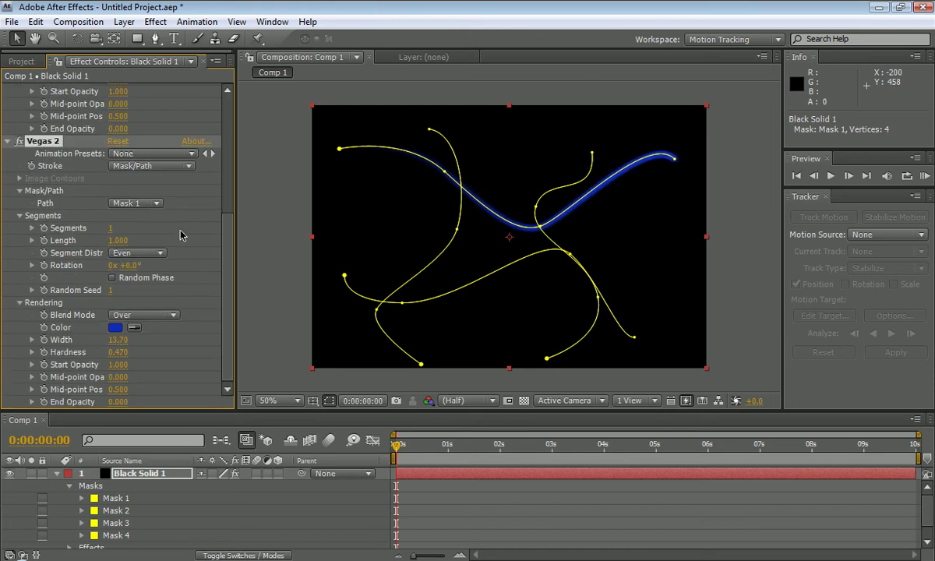
{"action": "left_click", "coordinate": [142, 204]}
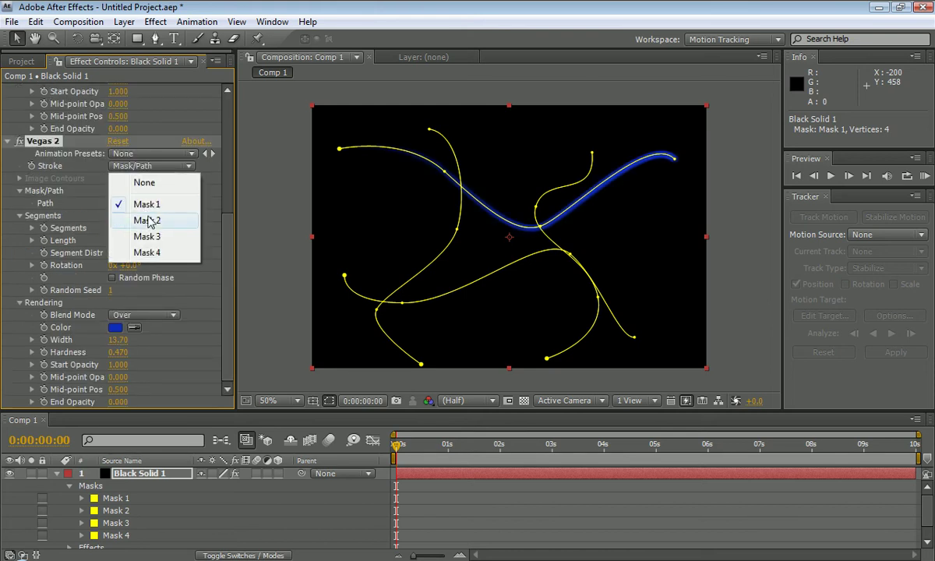
{"action": "left_click", "coordinate": [148, 221]}
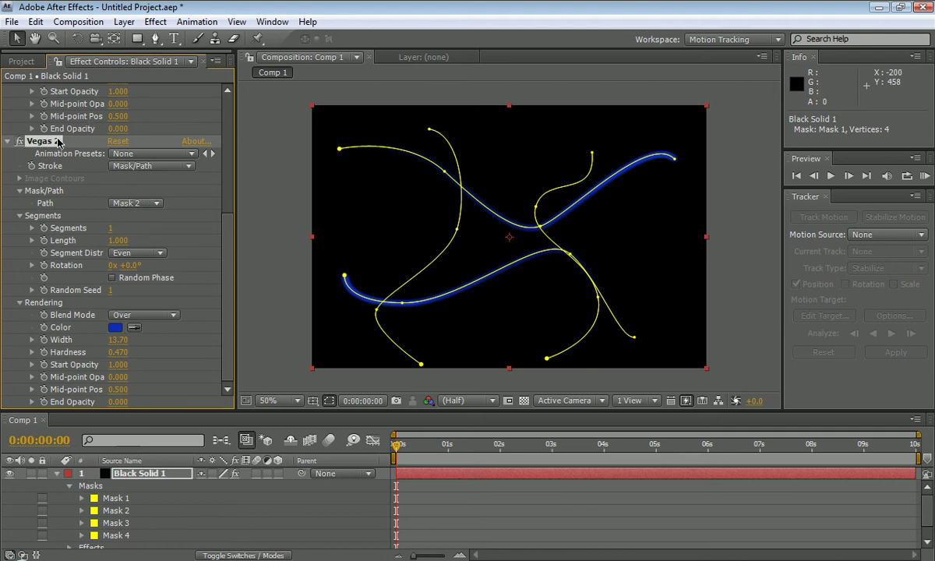
{"action": "left_click", "coordinate": [149, 204]}
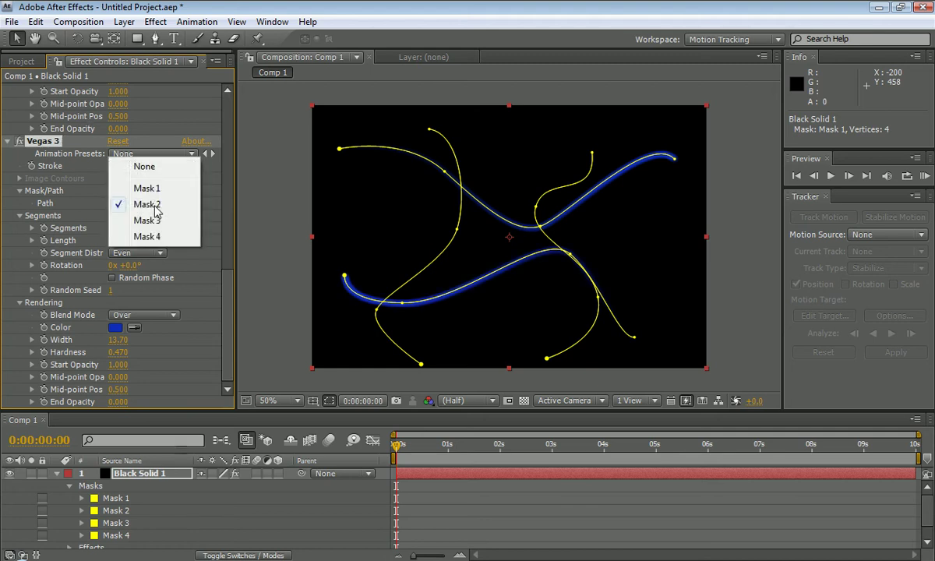
{"action": "left_click", "coordinate": [162, 224]}
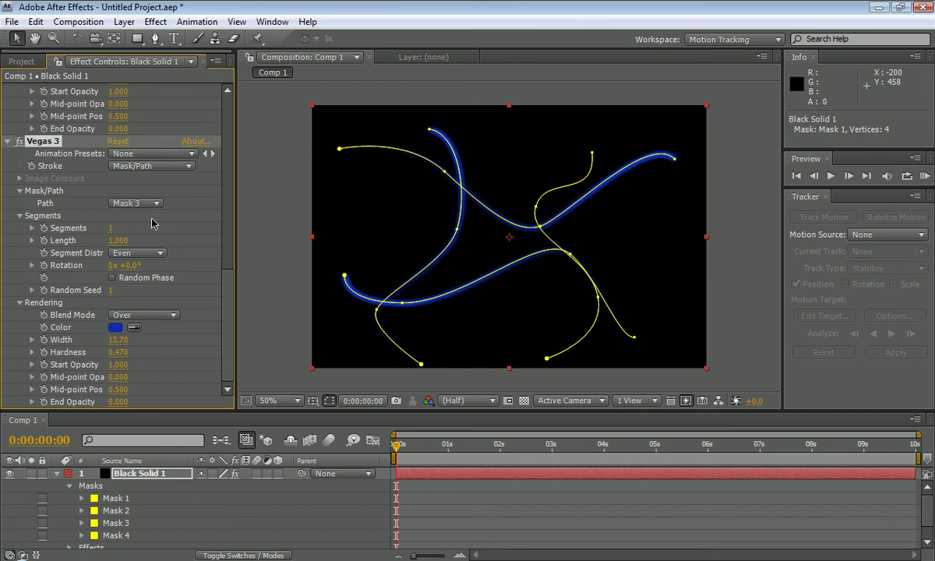
Step: Create Vegas 4 and set it to trace Mask 4
{"action": "key", "text": "BackSpace"}
{"action": "type", "text": "4"}
{"action": "key", "text": "Return"}
{"action": "left_click", "coordinate": [153, 204]}
{"action": "left_click", "coordinate": [153, 204]}
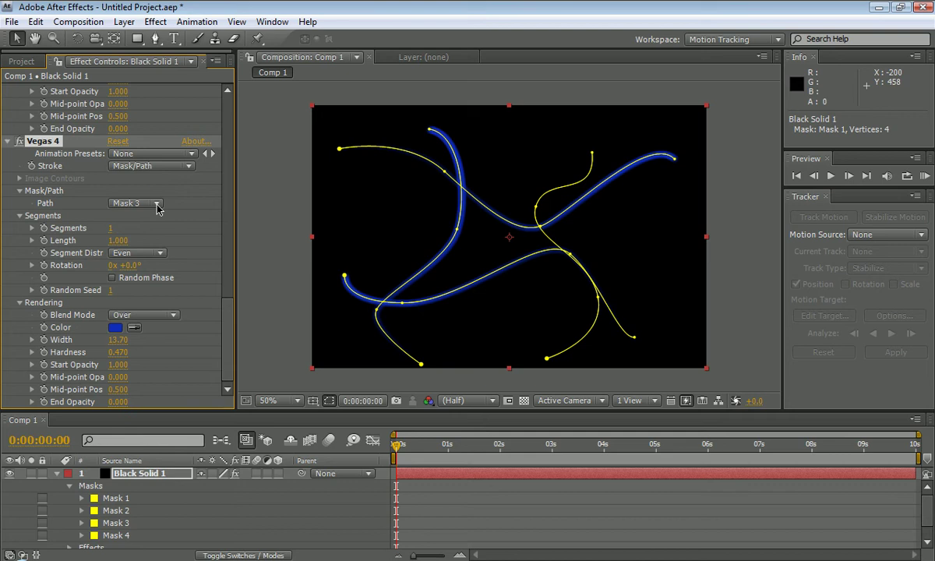
{"action": "left_click", "coordinate": [153, 205]}
{"action": "left_click", "coordinate": [159, 216]}
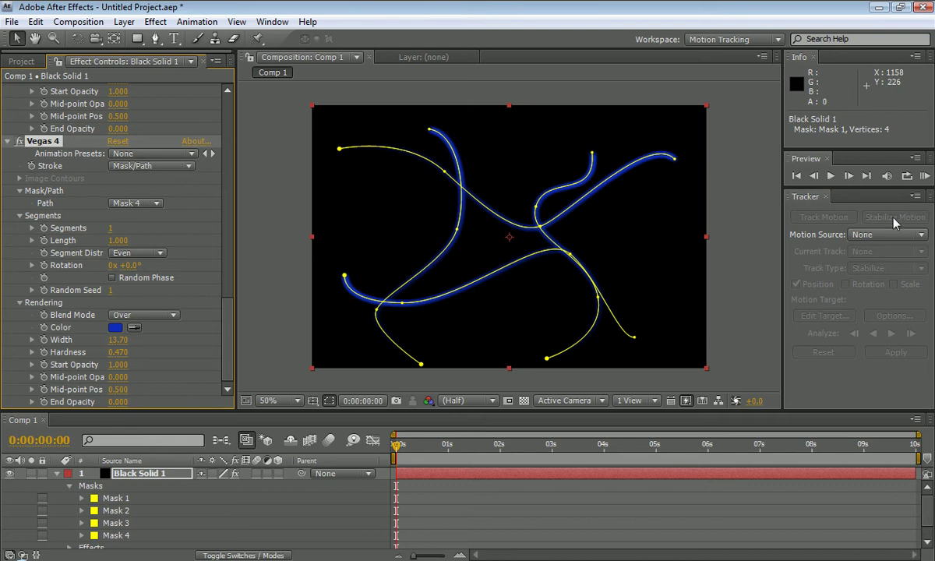
Step: Switch to the Effects workspace and apply Offset to Black Solid 1
{"action": "left_click", "coordinate": [768, 39]}
{"action": "left_click", "coordinate": [764, 91]}
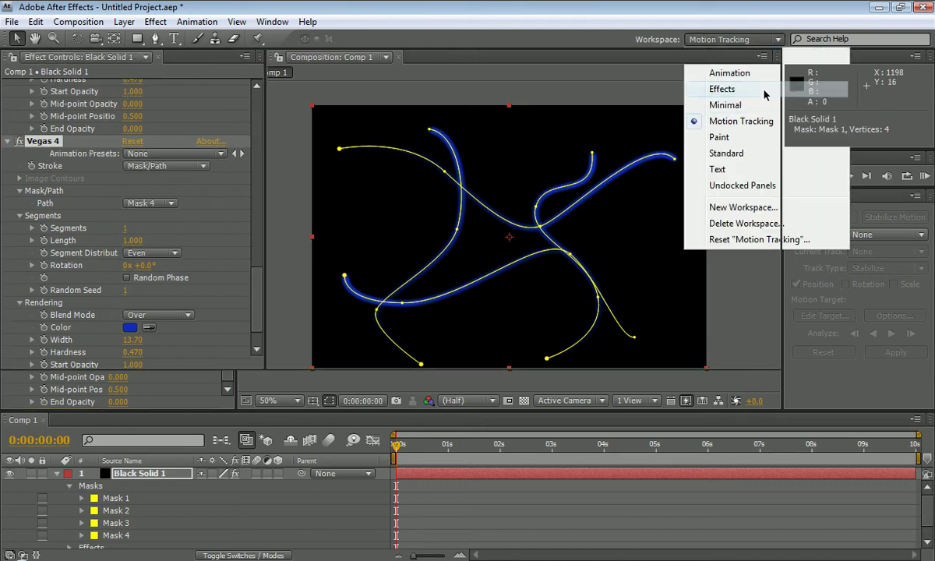
{"action": "left_click", "coordinate": [764, 90]}
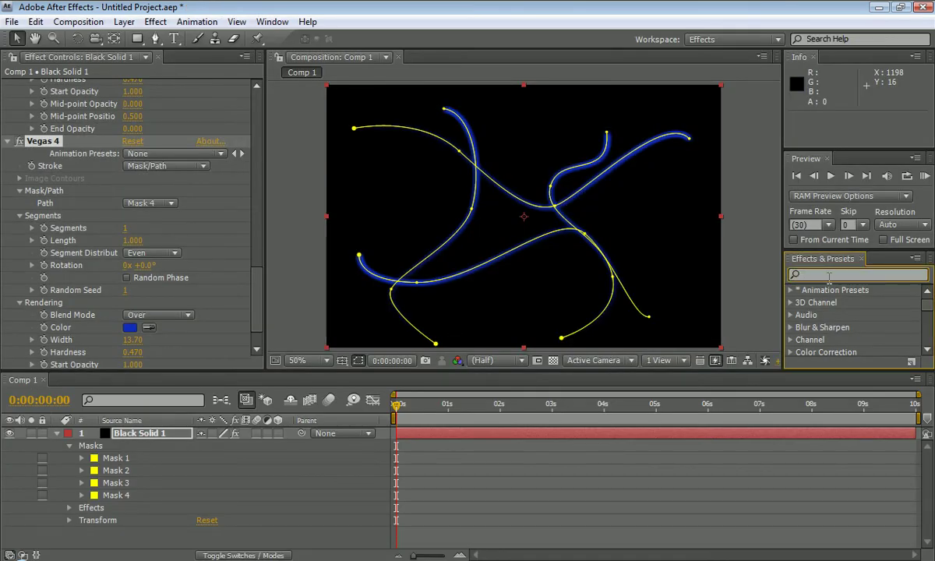
{"action": "type", "text": "offset"}
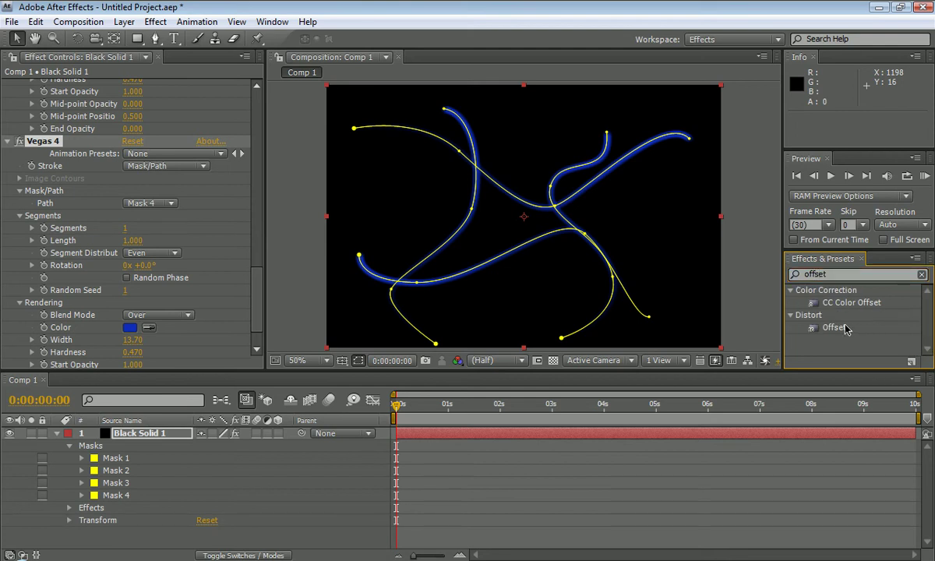
{"action": "left_click_drag", "start_coordinate": [816, 332], "coordinate": [168, 434]}
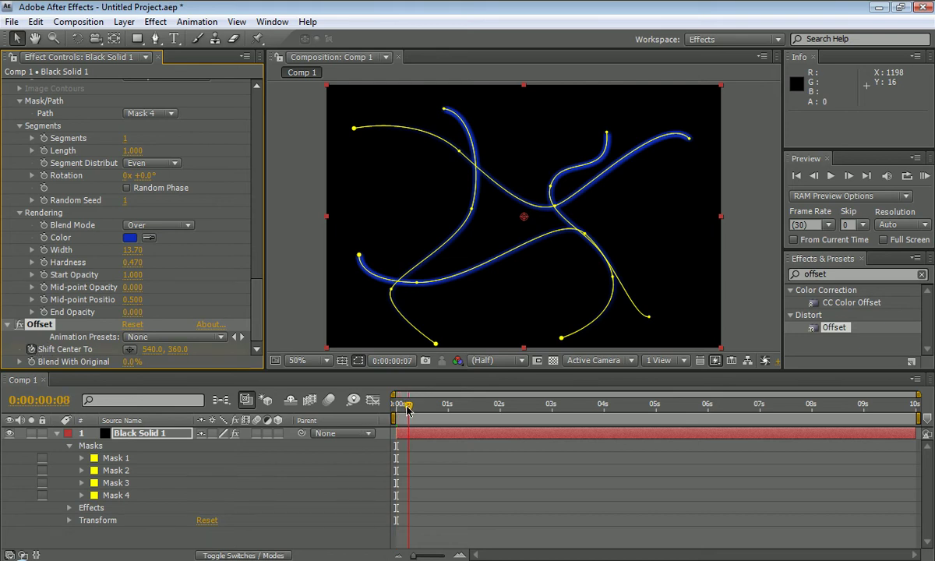
Step: At 10:00, keyframe Shift Center To at 540, 10443, then return to 0:00
{"action": "left_click_drag", "start_coordinate": [395, 403], "coordinate": [915, 405]}
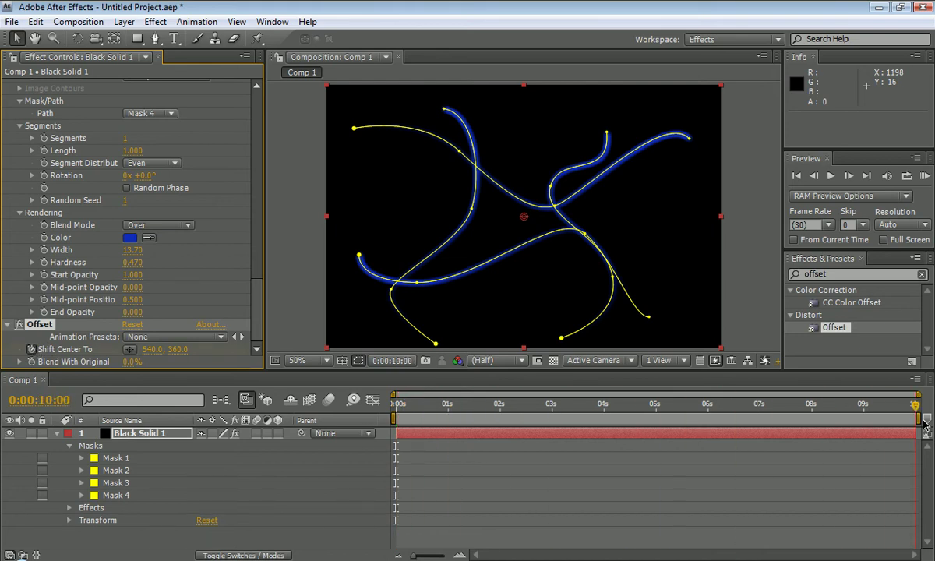
{"action": "left_click", "coordinate": [178, 349]}
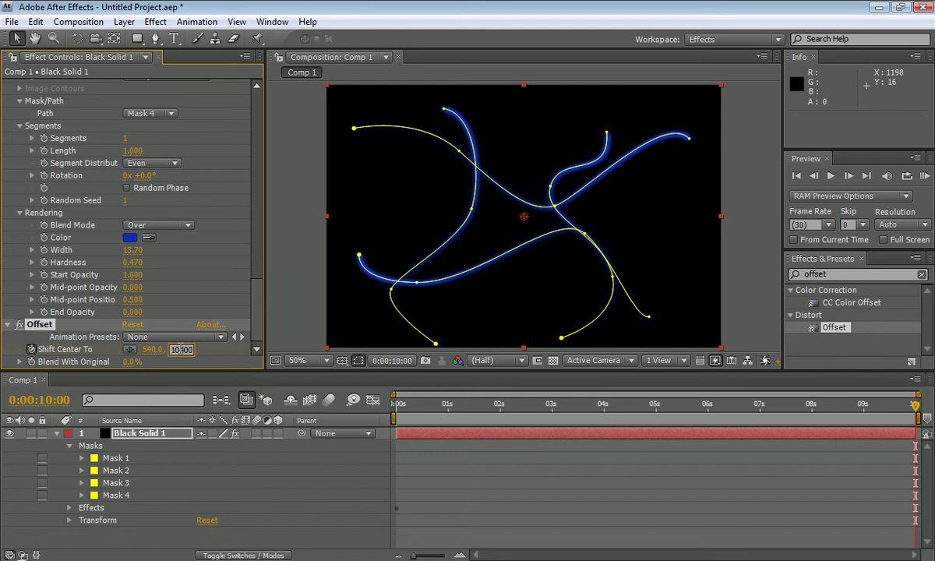
{"action": "left_click", "coordinate": [177, 296]}
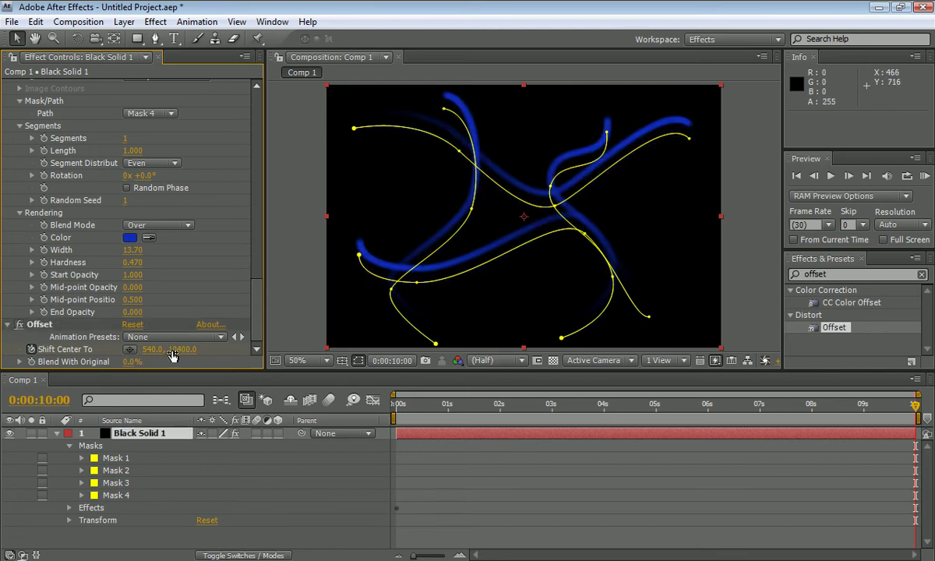
{"action": "left_click_drag", "start_coordinate": [182, 349], "coordinate": [215, 349]}
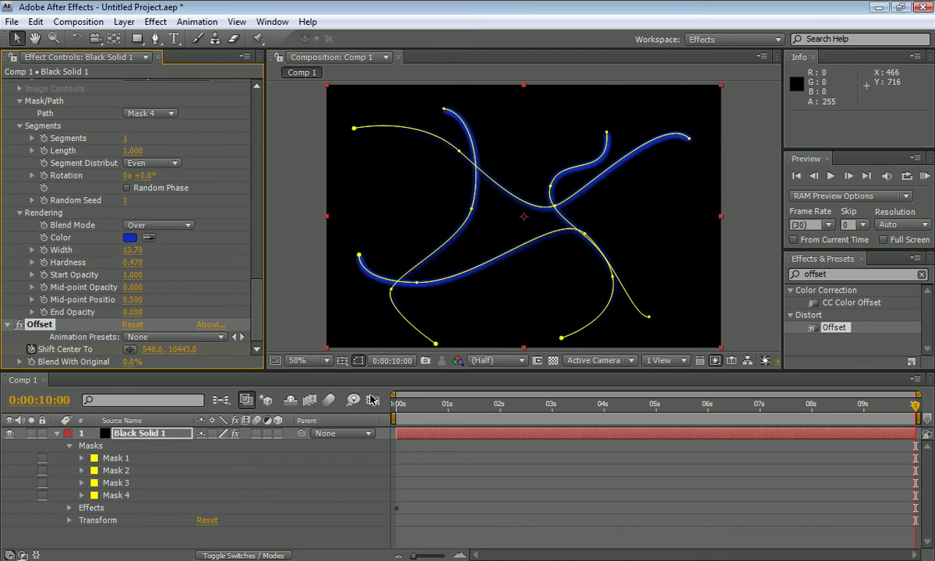
{"action": "mouse_move", "coordinate": [415, 415]}
{"action": "left_mouse_down"}
{"action": "mouse_move", "coordinate": [391, 419]}
{"action": "mouse_move", "coordinate": [394, 394]}
{"action": "mouse_move", "coordinate": [930, 381]}
{"action": "mouse_move", "coordinate": [393, 393]}
{"action": "left_mouse_up"}
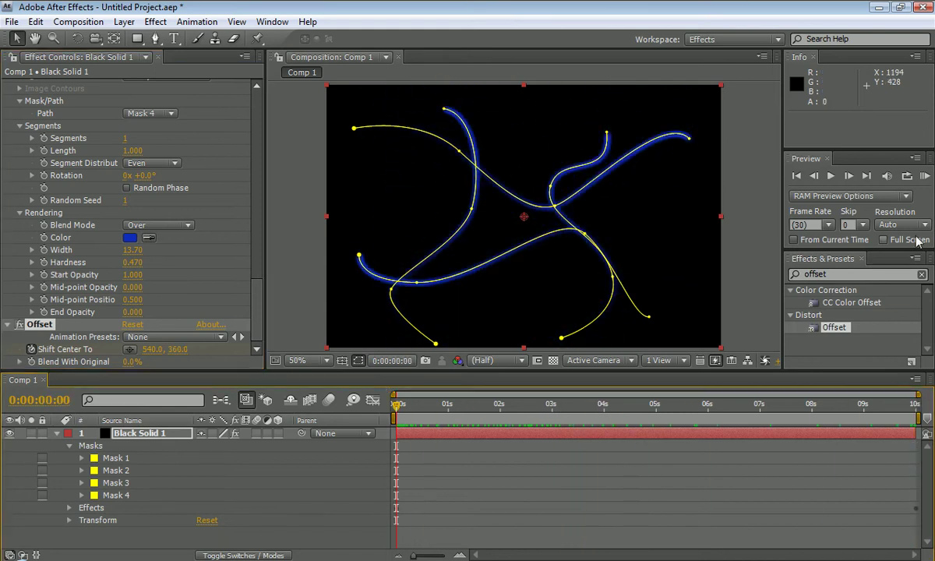
{"action": "left_click", "coordinate": [893, 276]}
{"action": "type", "text": "p"}
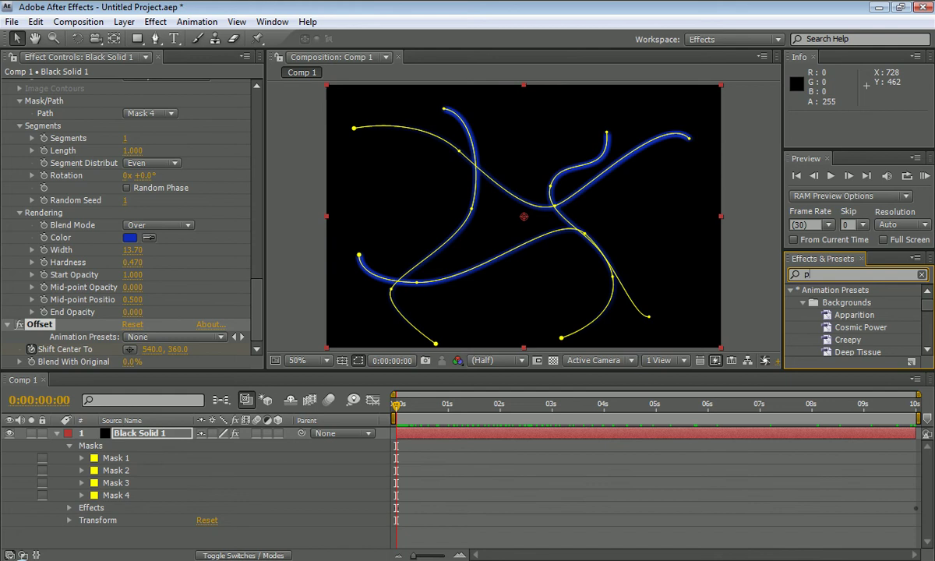
{"action": "type", "text": "ola"}
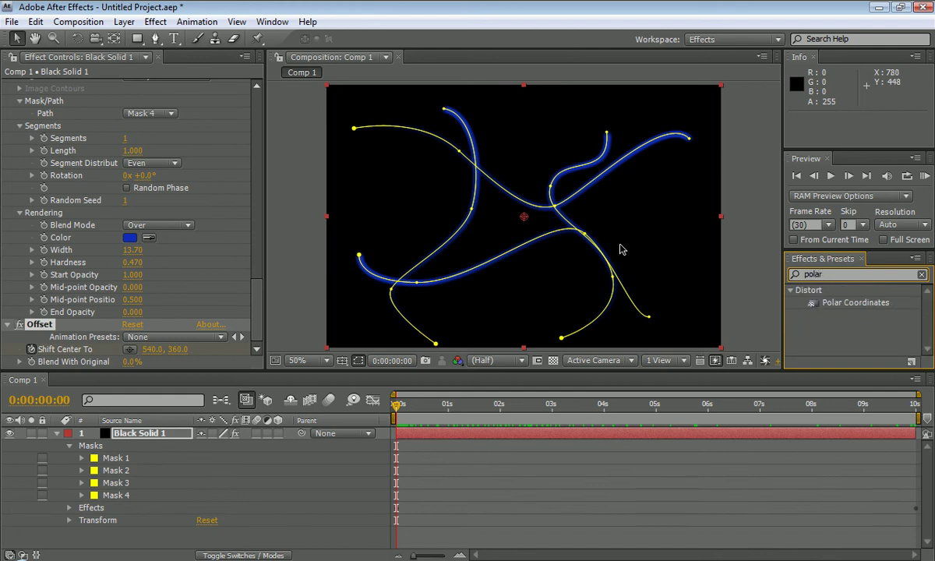
{"action": "type", "text": "r"}
{"action": "left_click_drag", "start_coordinate": [852, 303], "coordinate": [165, 440]}
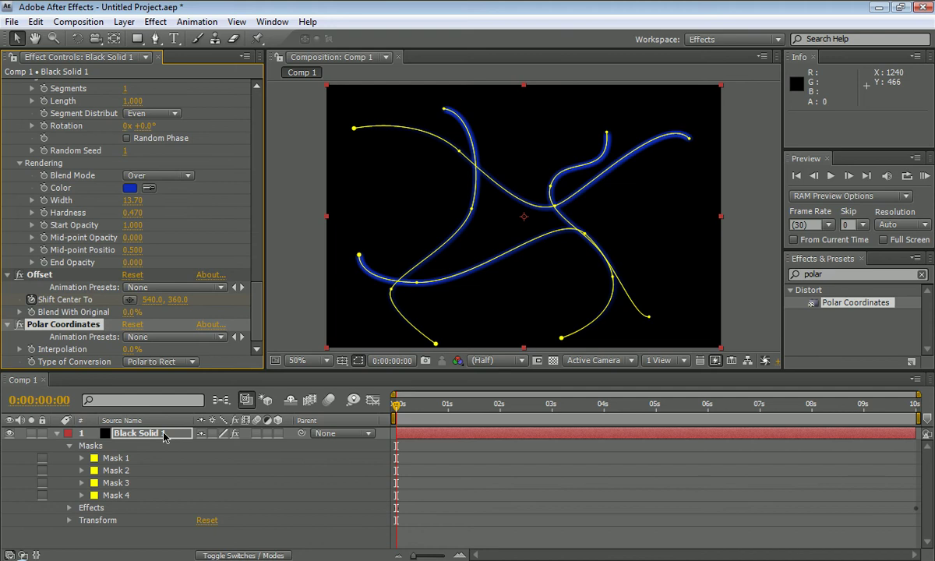
{"action": "left_click", "coordinate": [180, 363]}
{"action": "left_click", "coordinate": [176, 343]}
{"action": "left_click_drag", "start_coordinate": [132, 349], "coordinate": [256, 344]}
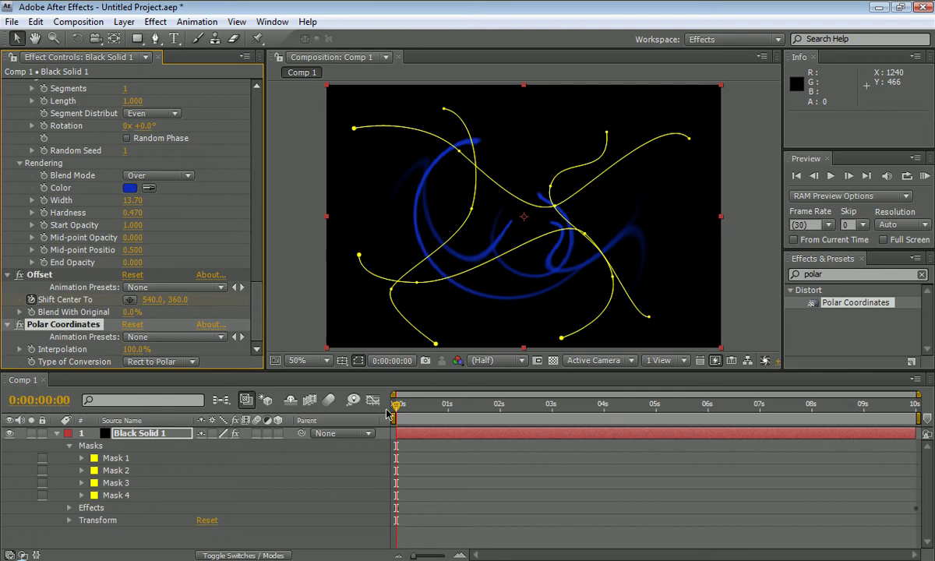
{"action": "mouse_move", "coordinate": [399, 406]}
{"action": "left_mouse_down"}
{"action": "mouse_move", "coordinate": [521, 398]}
{"action": "mouse_move", "coordinate": [396, 401]}
{"action": "left_mouse_up"}
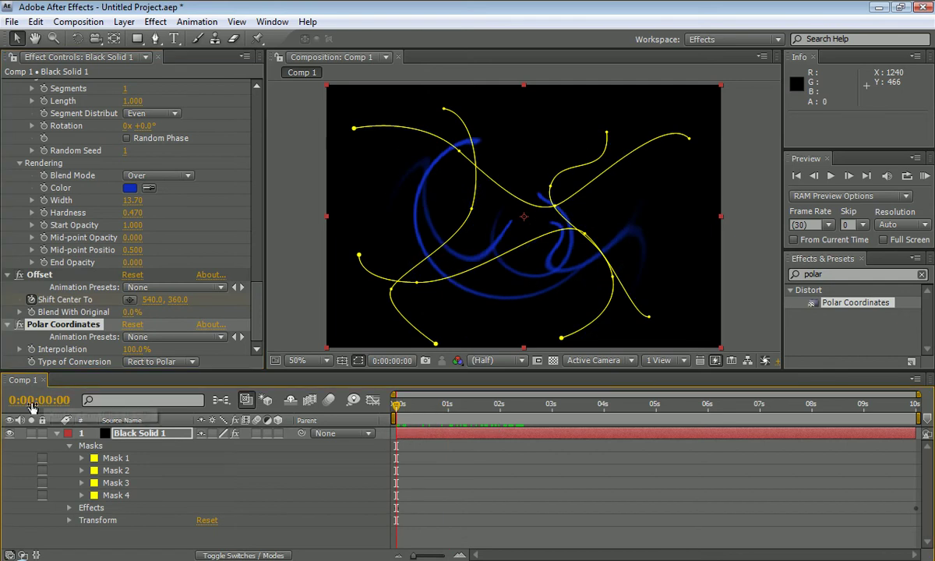
Step: Add a new black solid, Black Solid 2, and hide it to keep the strokes visible
{"action": "left_click", "coordinate": [58, 434]}
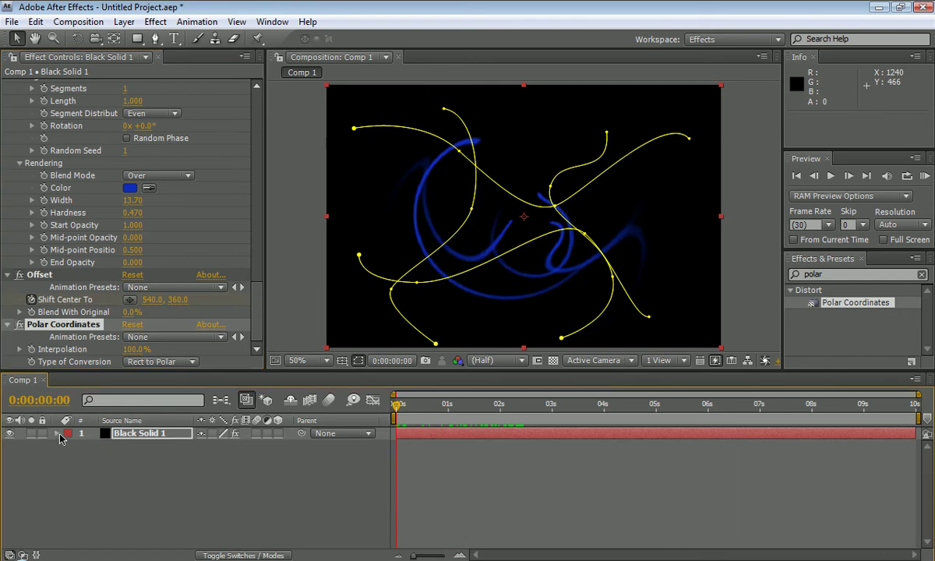
{"action": "left_click", "coordinate": [119, 24]}
{"action": "mouse_move", "coordinate": [215, 43]}
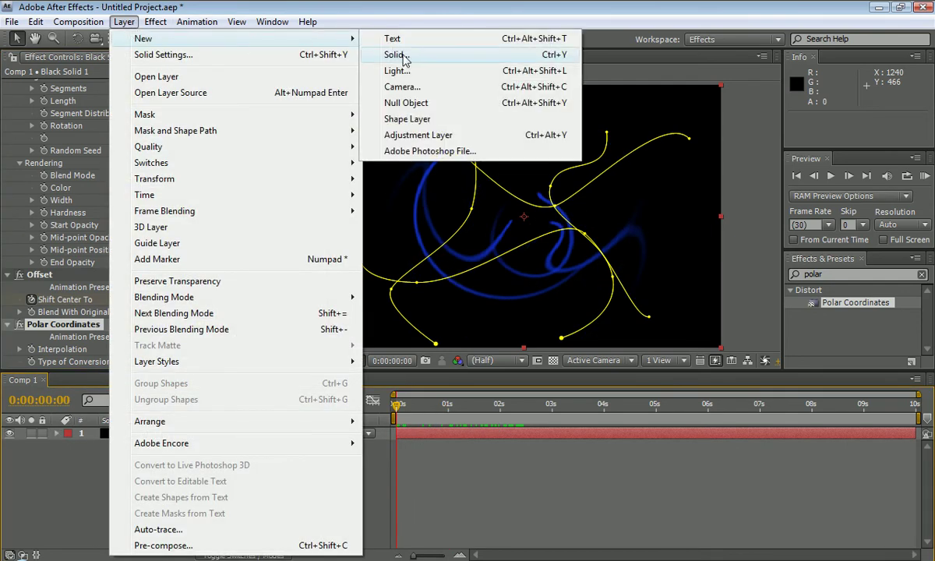
{"action": "left_click", "coordinate": [375, 55]}
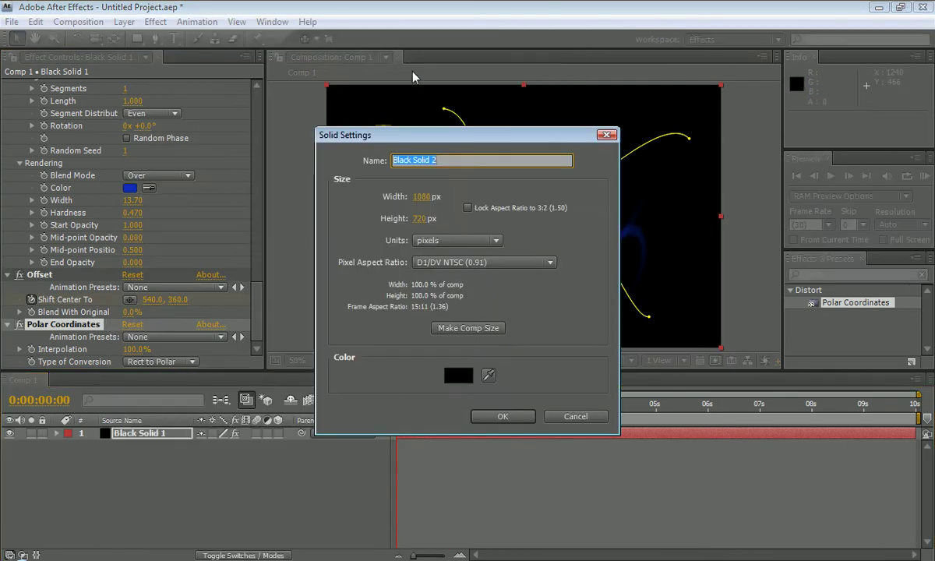
{"action": "left_click", "coordinate": [498, 417]}
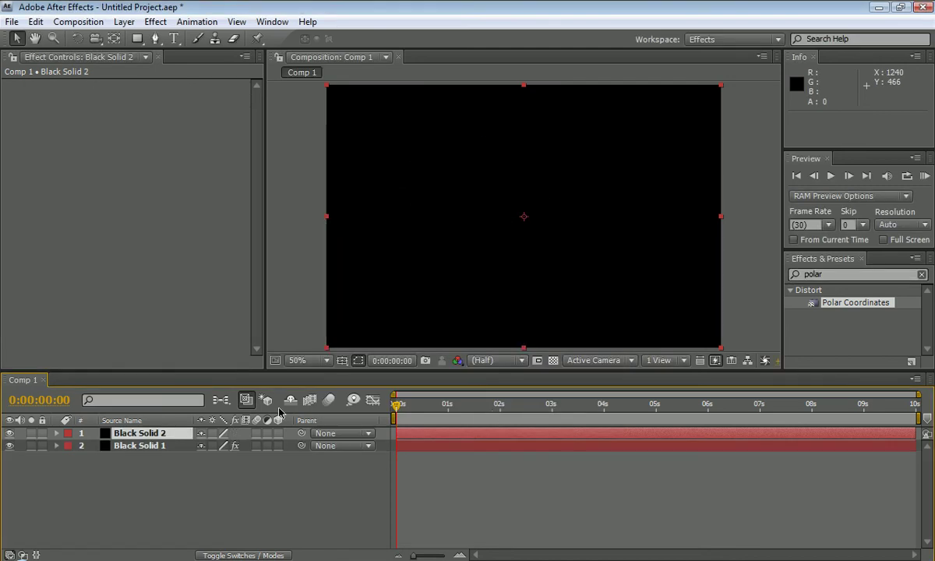
{"action": "left_click", "coordinate": [10, 434]}
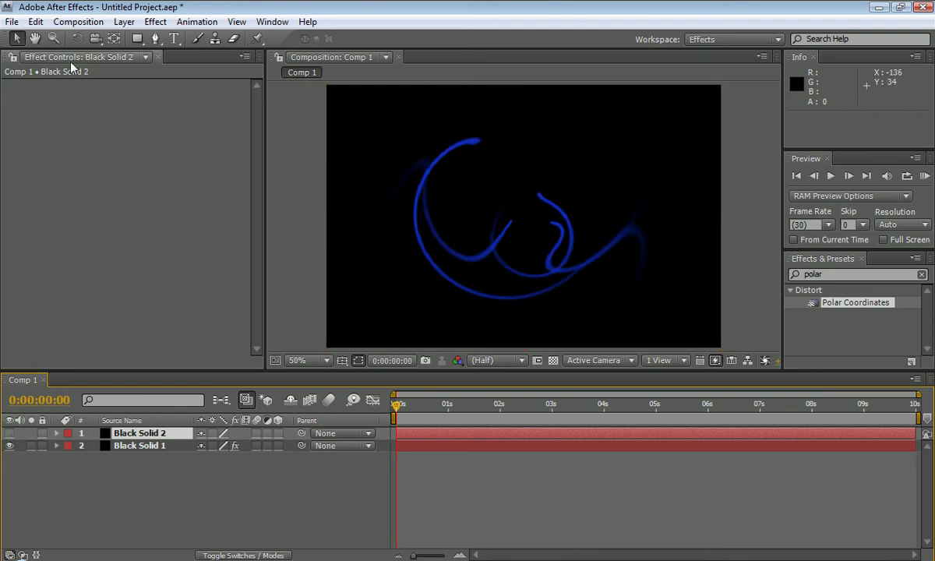
Step: Draw a circular ellipse mask on Black Solid 2 and nudge it to centre over the strokes
{"action": "left_click_drag", "start_coordinate": [138, 38], "coordinate": [197, 72]}
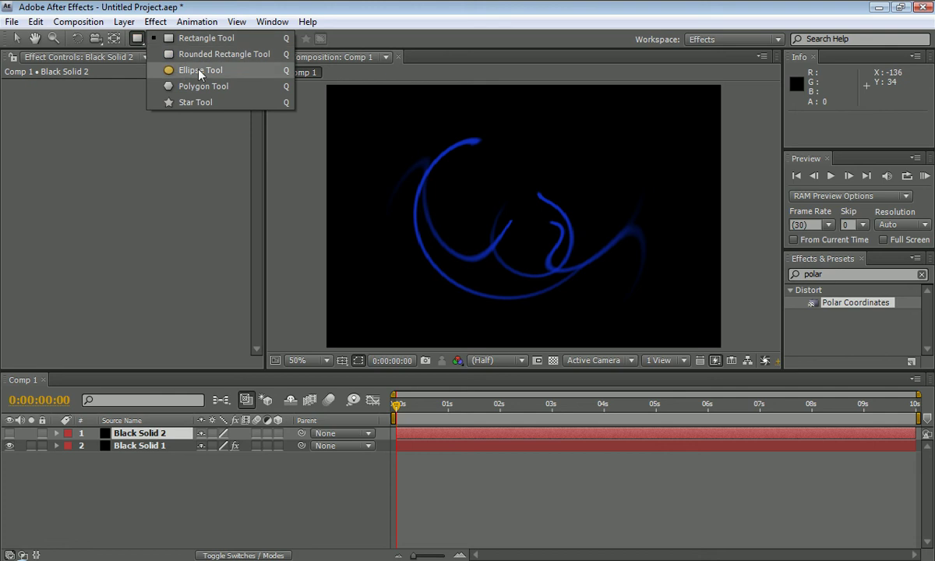
{"action": "left_click_drag", "start_coordinate": [199, 70], "coordinate": [199, 71]}
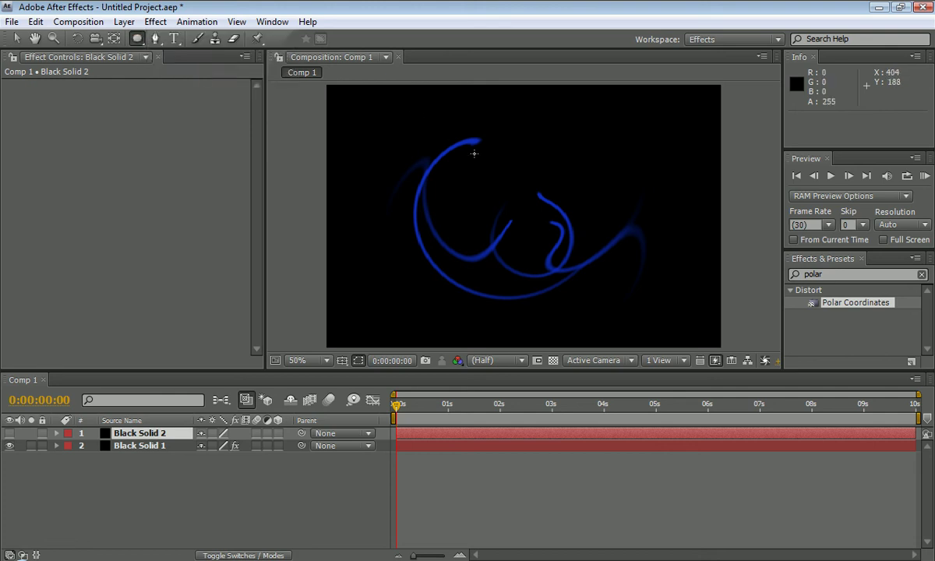
{"action": "left_click_drag", "start_coordinate": [436, 133], "coordinate": [616, 299]}
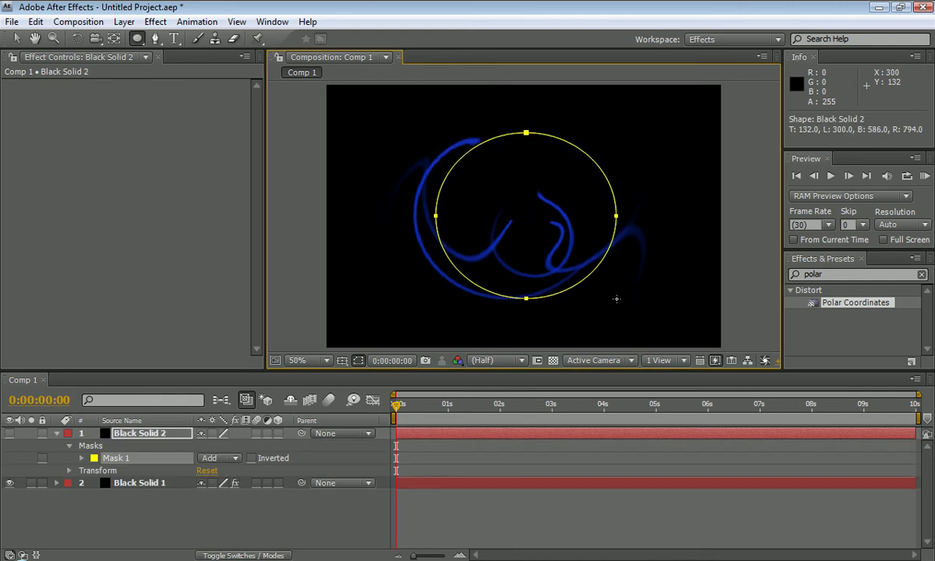
{"action": "key", "text": "Left"}
{"action": "key", "text": "Left"}
{"action": "key", "text": "Left"}
{"action": "key", "text": "Left"}
{"action": "key", "text": "Left"}
{"action": "key", "text": "Left"}
{"action": "key", "text": "Left"}
{"action": "key", "text": "Left"}
{"action": "key", "text": "Left"}
{"action": "key", "text": "Left"}
{"action": "key", "text": "Up"}
{"action": "key", "text": "Up"}
{"action": "key", "text": "Up"}
{"action": "key", "text": "Up"}
{"action": "key", "text": "Up"}
{"action": "key", "text": "Up"}
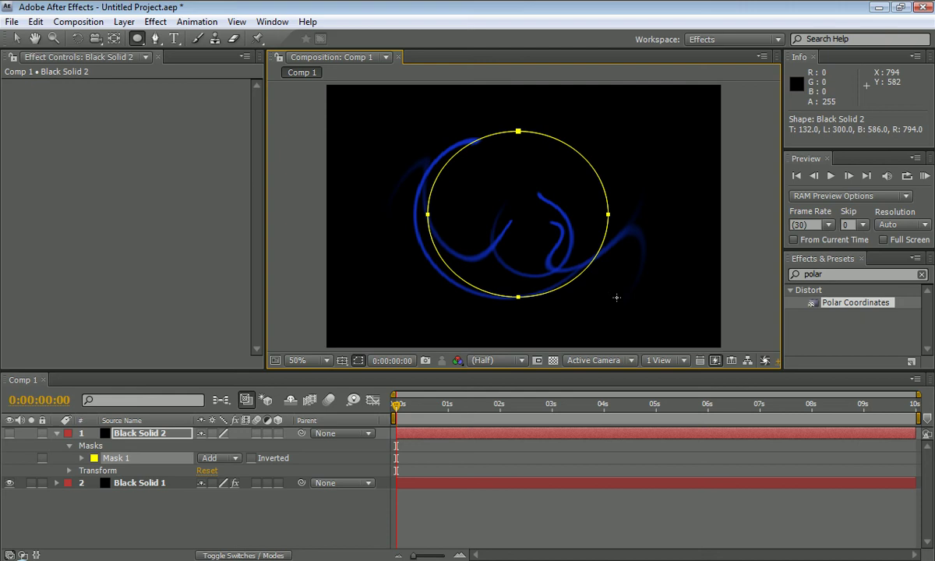
{"action": "key", "text": "Right"}
{"action": "key", "text": "Right"}
{"action": "key", "text": "Right"}
{"action": "key", "text": "Right"}
{"action": "key", "text": "Right"}
{"action": "key", "text": "Right"}
{"action": "key", "text": "Right"}
{"action": "key", "text": "Right"}
{"action": "key", "text": "Down"}
{"action": "key", "text": "Down"}
{"action": "key", "text": "Down"}
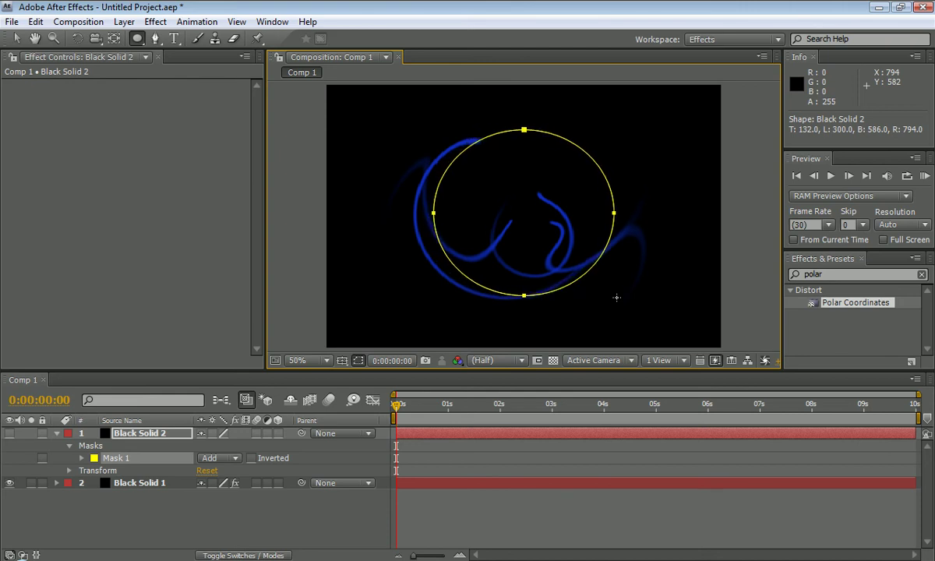
{"action": "key", "text": "Down"}
{"action": "key", "text": "Down"}
{"action": "key", "text": "Down"}
{"action": "key", "text": "Down"}
{"action": "key", "text": "Down"}
{"action": "key", "text": "Down"}
{"action": "key", "text": "Left"}
{"action": "key", "text": "Left"}
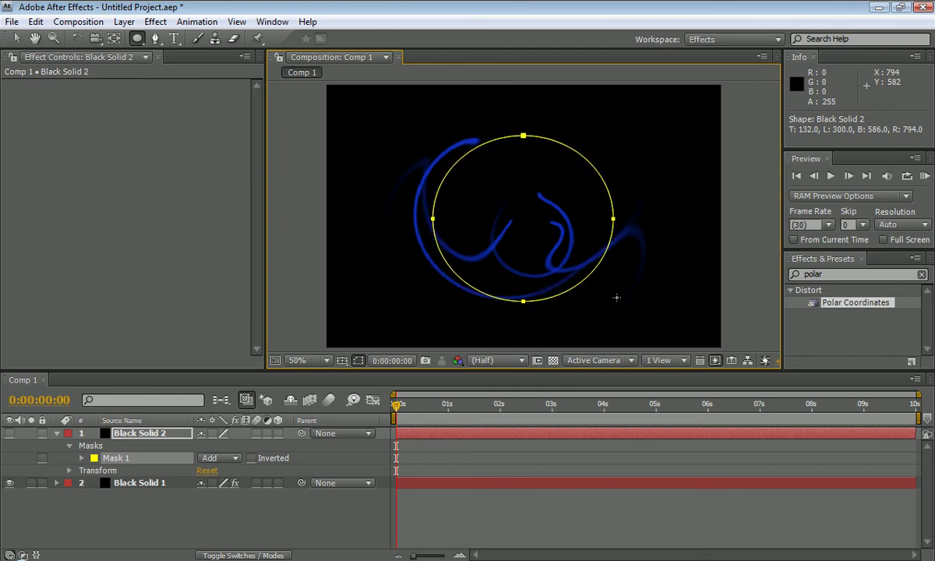
{"action": "key", "text": "Left"}
{"action": "key", "text": "Left"}
{"action": "key", "text": "Left"}
{"action": "key", "text": "Left"}
{"action": "key", "text": "Left"}
{"action": "key", "text": "Left"}
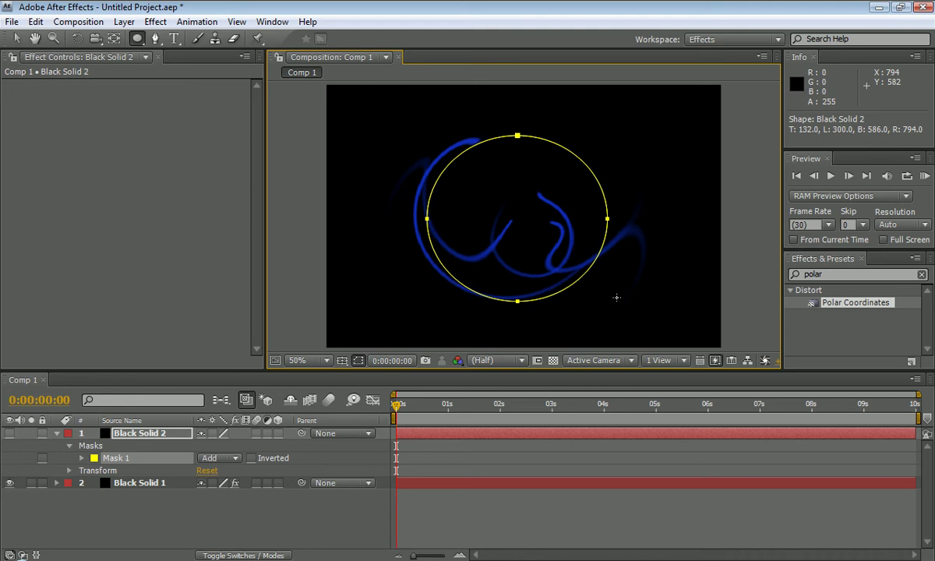
{"action": "left_click", "coordinate": [238, 462]}
Step: Set the circular mask to Subtract and make Black Solid 2 visible again
{"action": "left_click", "coordinate": [243, 475]}
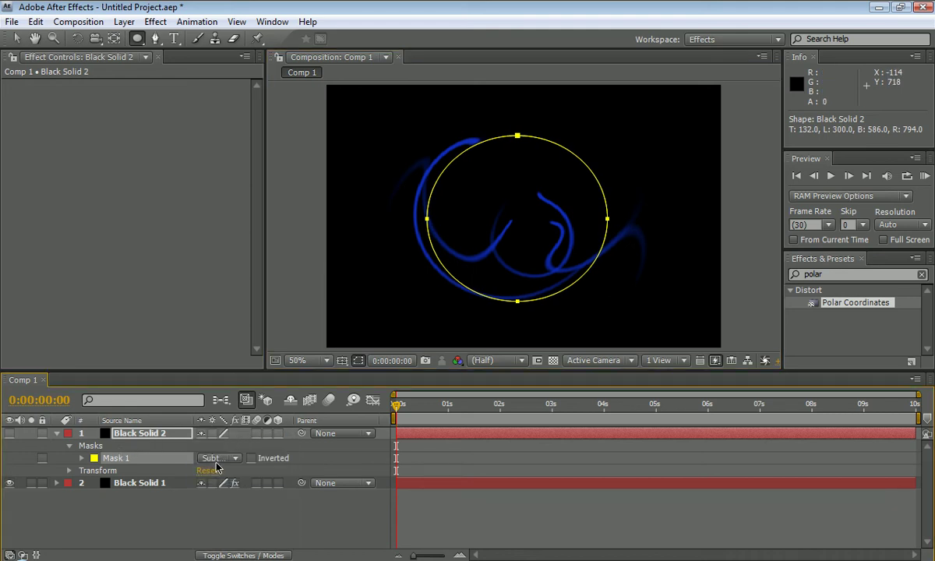
{"action": "left_click", "coordinate": [9, 435]}
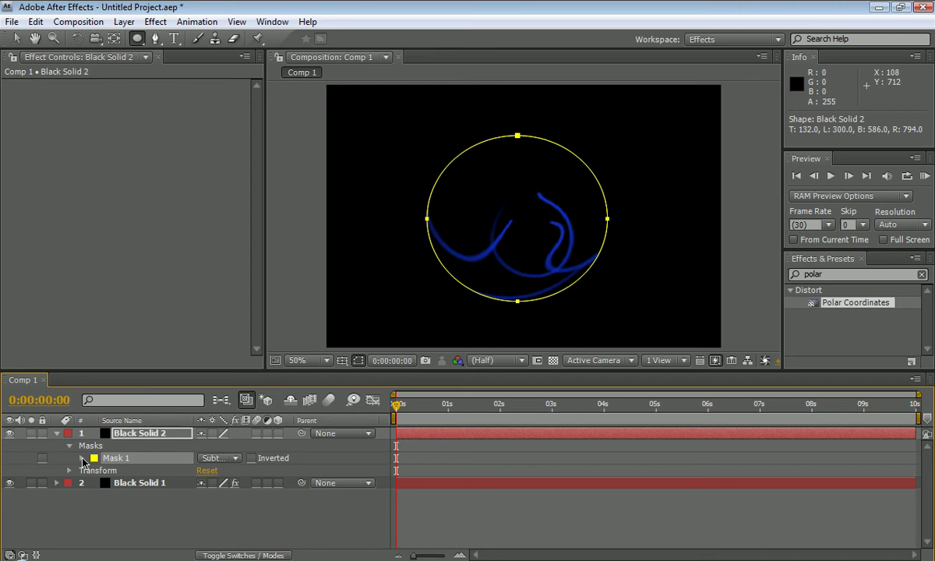
{"action": "left_click", "coordinate": [82, 459]}
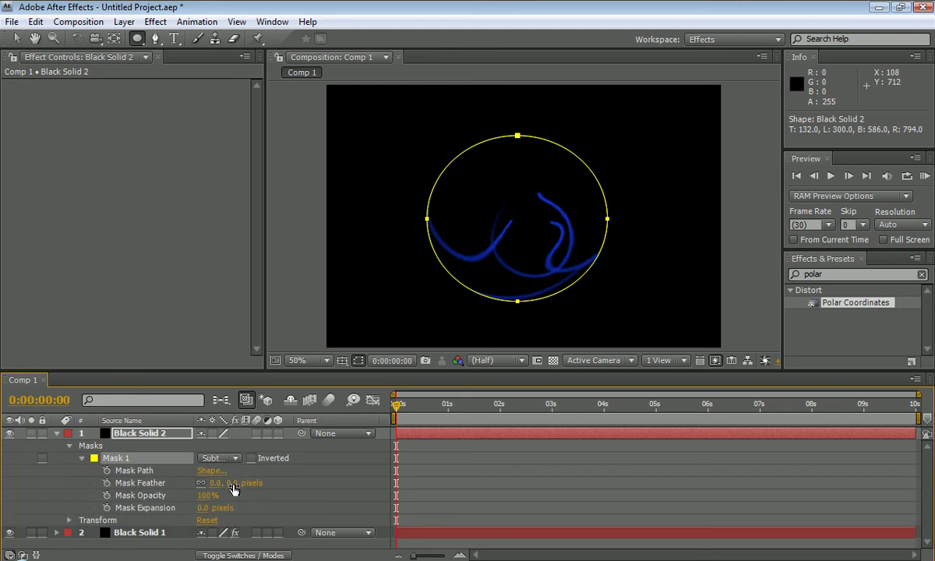
Step: Adjust Mask Feather to 51 pixels, scrubbing the timeline to check the soft edge
{"action": "left_click_drag", "start_coordinate": [230, 486], "coordinate": [339, 477]}
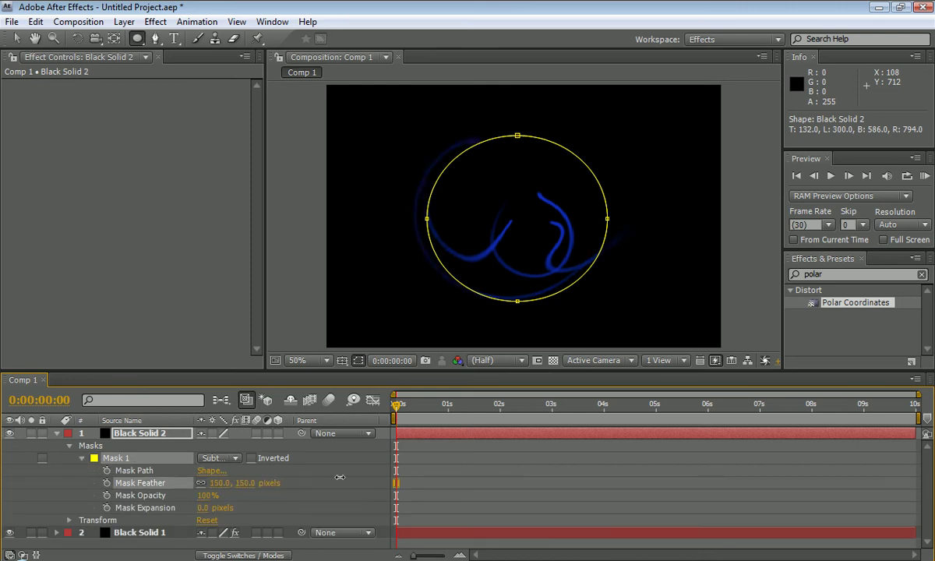
{"action": "left_click_drag", "start_coordinate": [415, 469], "coordinate": [251, 471]}
{"action": "left_click_drag", "start_coordinate": [396, 405], "coordinate": [484, 405]}
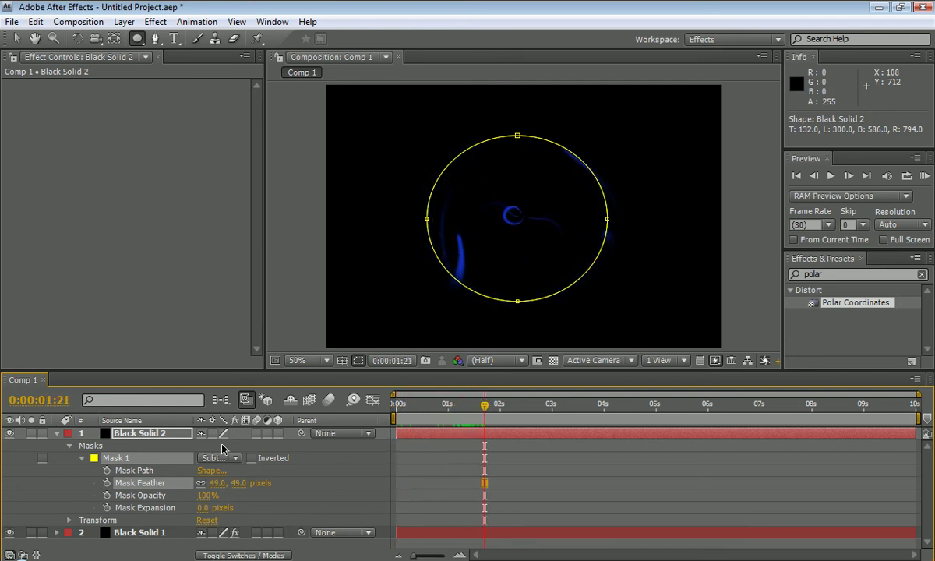
{"action": "left_click_drag", "start_coordinate": [242, 484], "coordinate": [232, 450]}
{"action": "left_click_drag", "start_coordinate": [483, 410], "coordinate": [502, 404]}
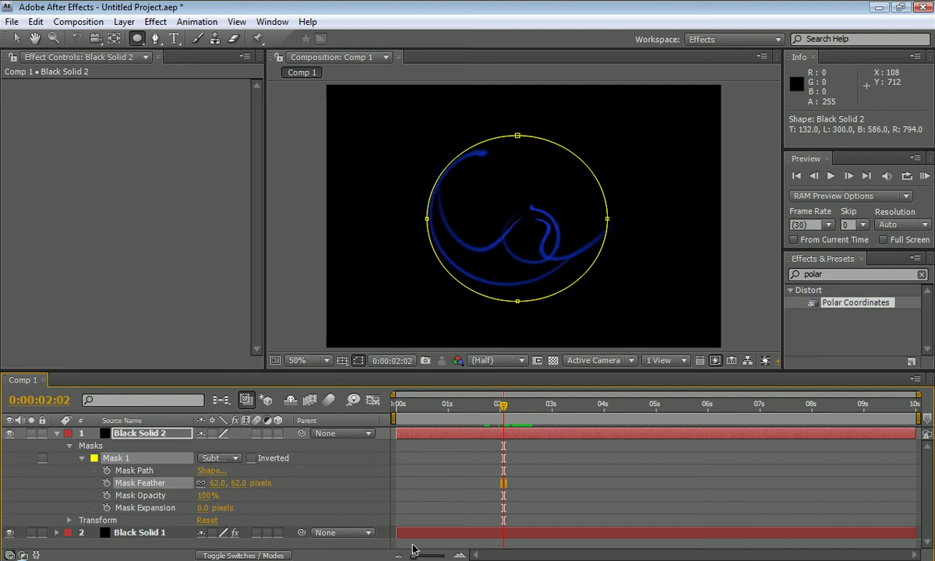
{"action": "left_click_drag", "start_coordinate": [244, 483], "coordinate": [235, 483]}
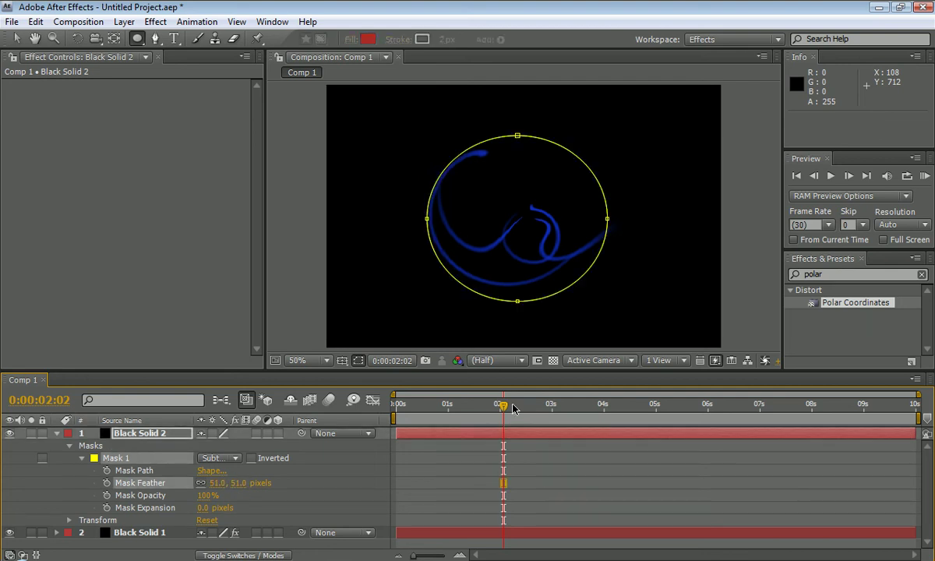
{"action": "left_click_drag", "start_coordinate": [502, 404], "coordinate": [362, 389]}
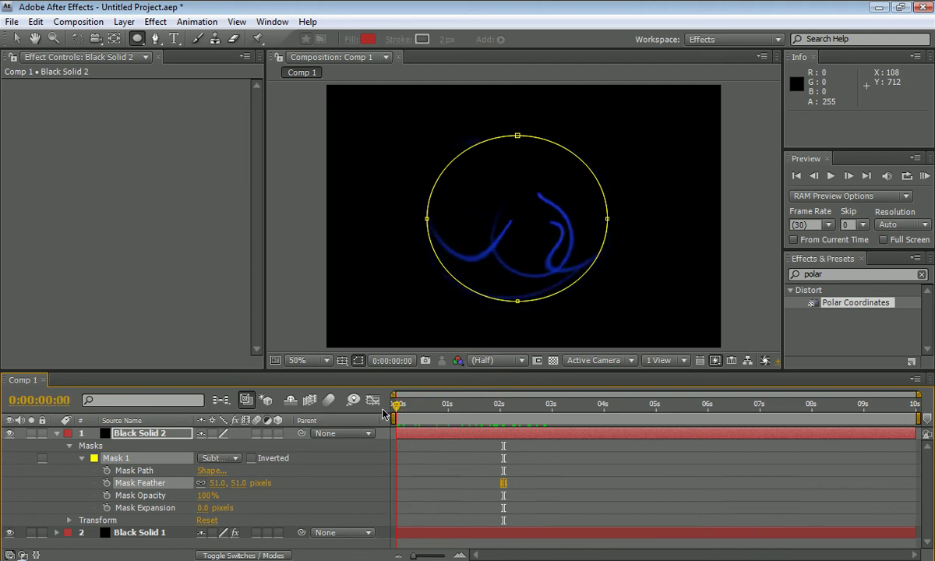
{"action": "left_click", "coordinate": [56, 433]}
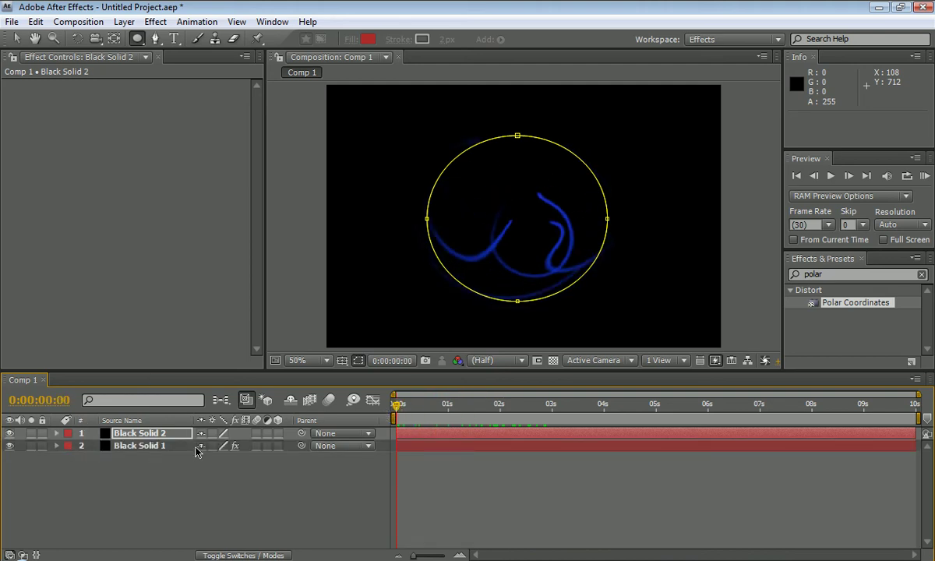
Step: Pre-compose Black Solid 1 and Black Solid 2 into 'Lines', moving all attributes
{"action": "left_click_drag", "start_coordinate": [163, 478], "coordinate": [109, 434]}
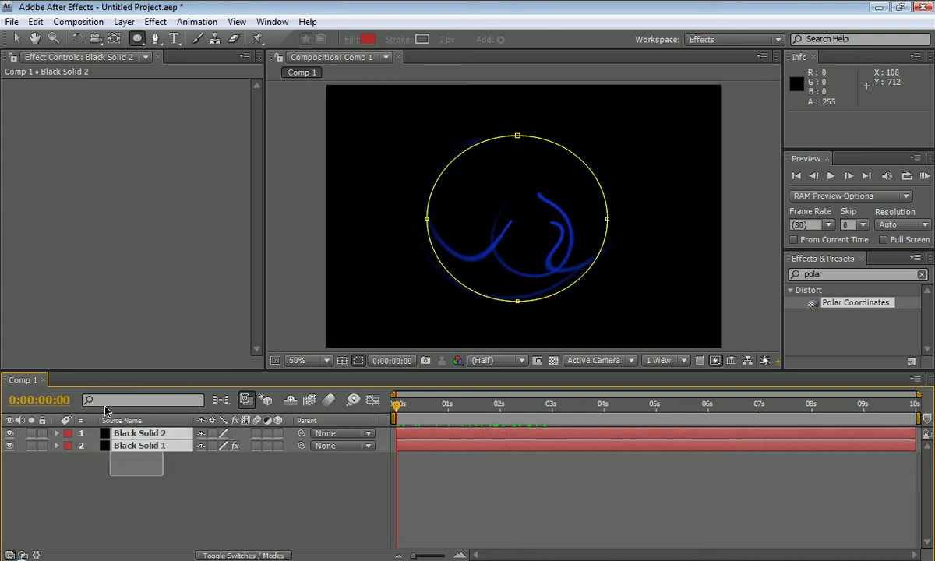
{"action": "left_click", "coordinate": [124, 22]}
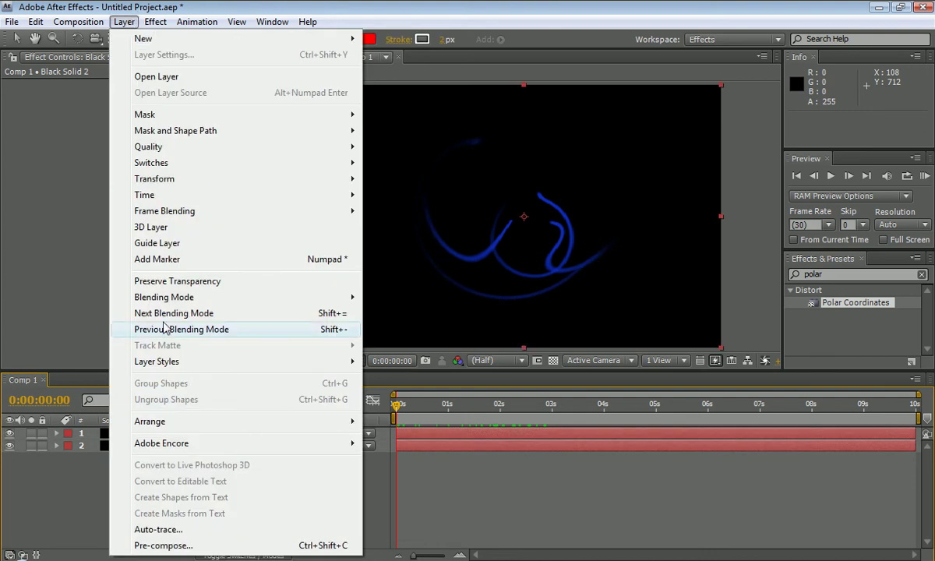
{"action": "left_click", "coordinate": [199, 545]}
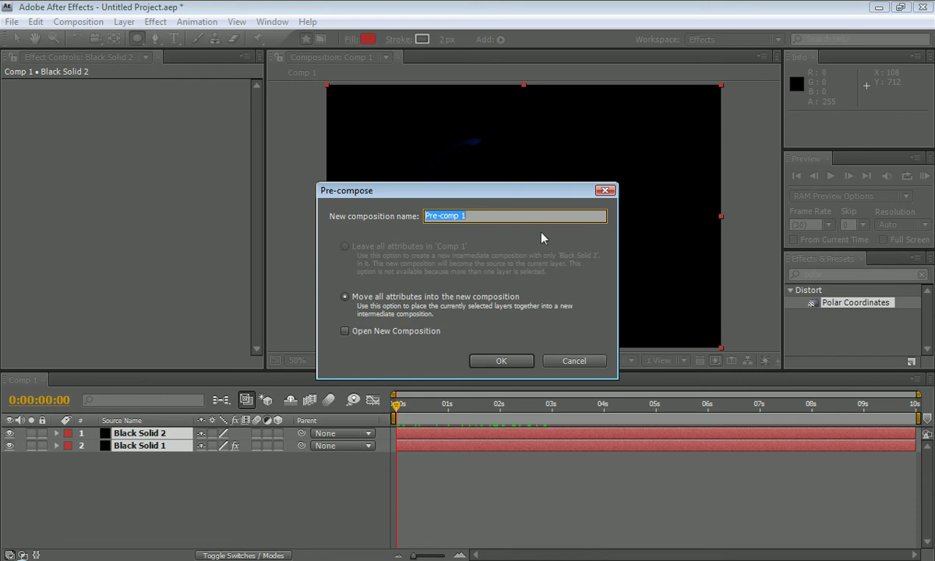
{"action": "type", "text": "Lines"}
{"action": "left_click", "coordinate": [479, 361]}
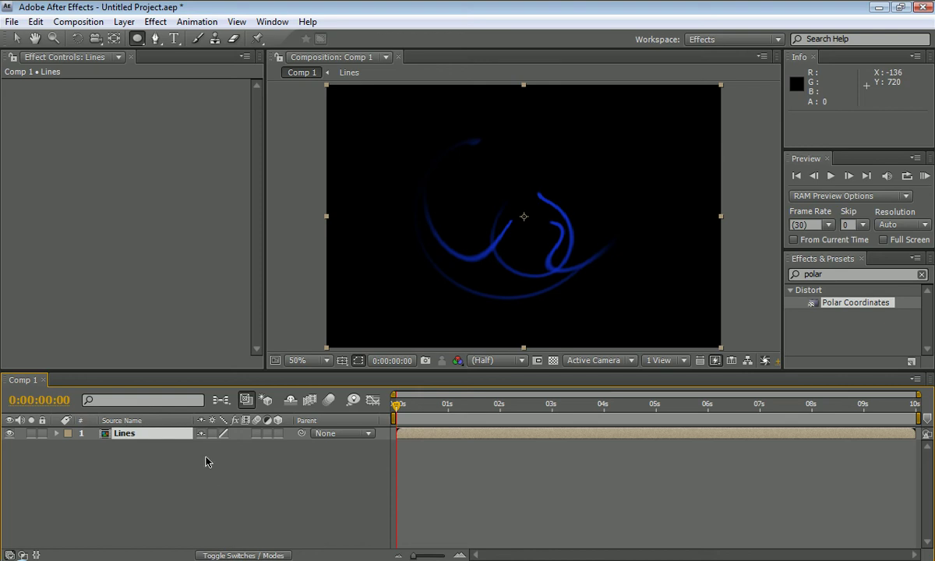
Step: Create a full-frame 1080×720 black solid, Black Solid 3, and drag it beneath the Lines layer
{"action": "left_click", "coordinate": [124, 22]}
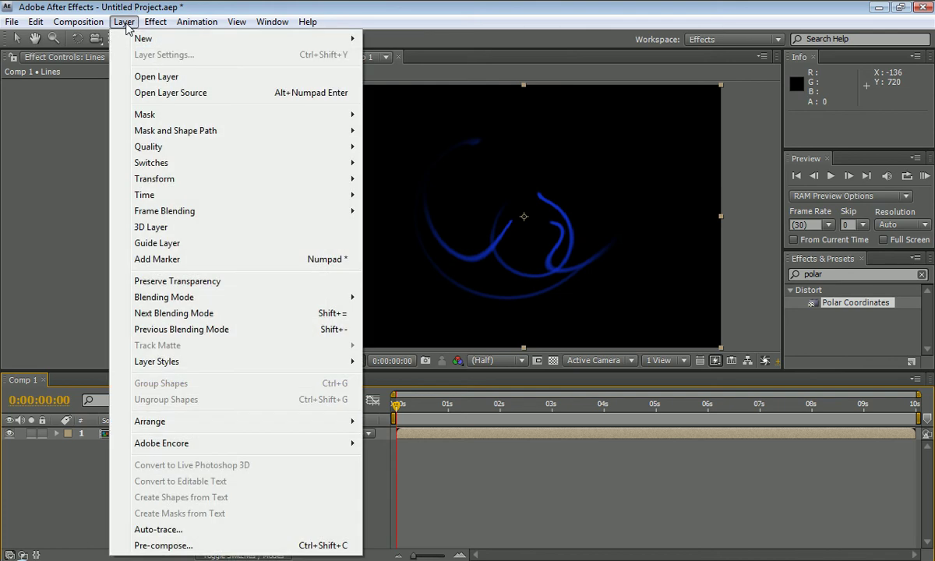
{"action": "left_click", "coordinate": [92, 460]}
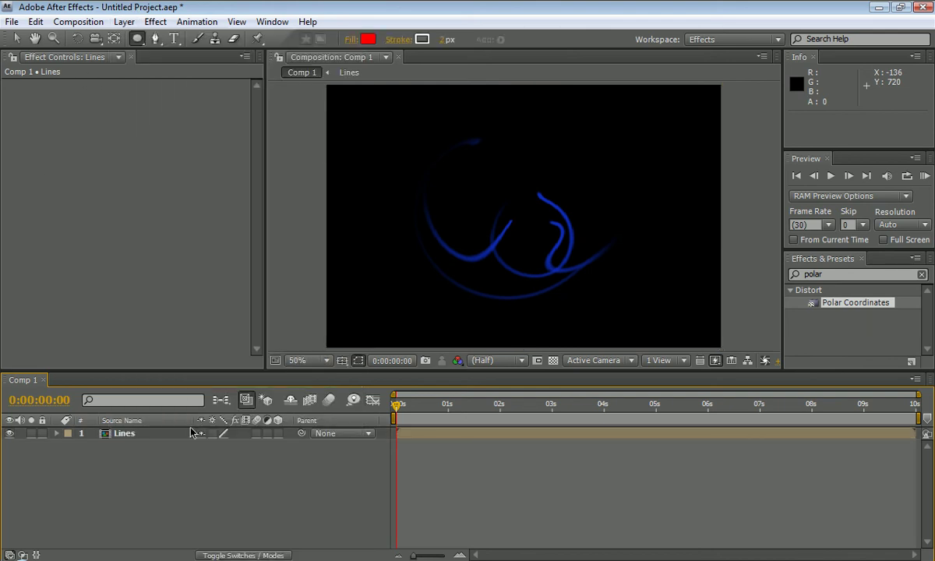
{"action": "left_click", "coordinate": [124, 22]}
{"action": "mouse_move", "coordinate": [155, 21]}
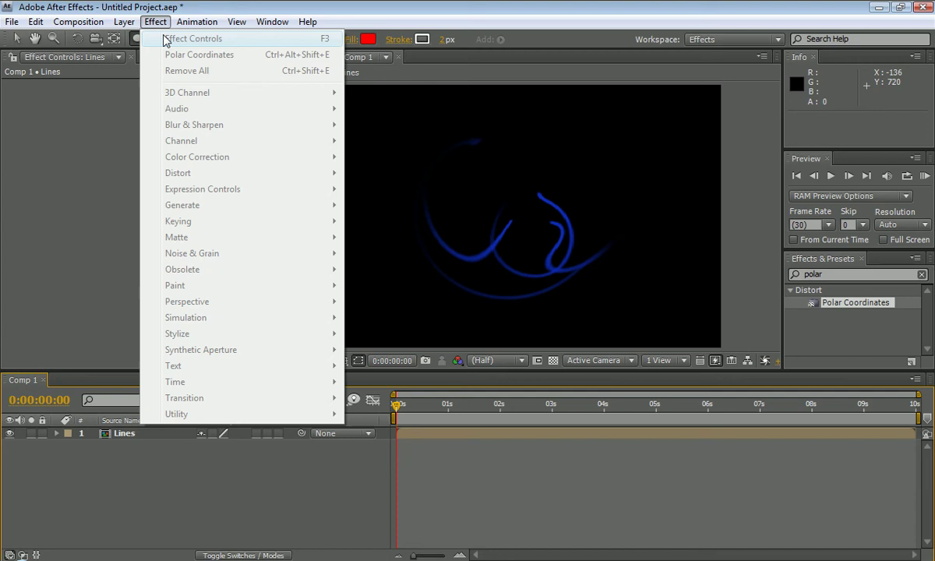
{"action": "mouse_move", "coordinate": [124, 22]}
{"action": "mouse_move", "coordinate": [320, 40]}
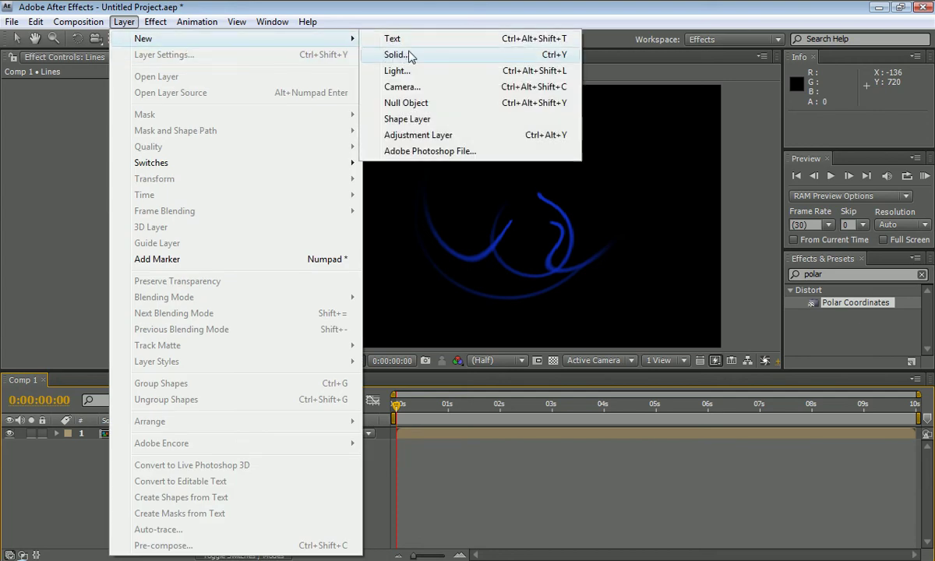
{"action": "left_click", "coordinate": [449, 56]}
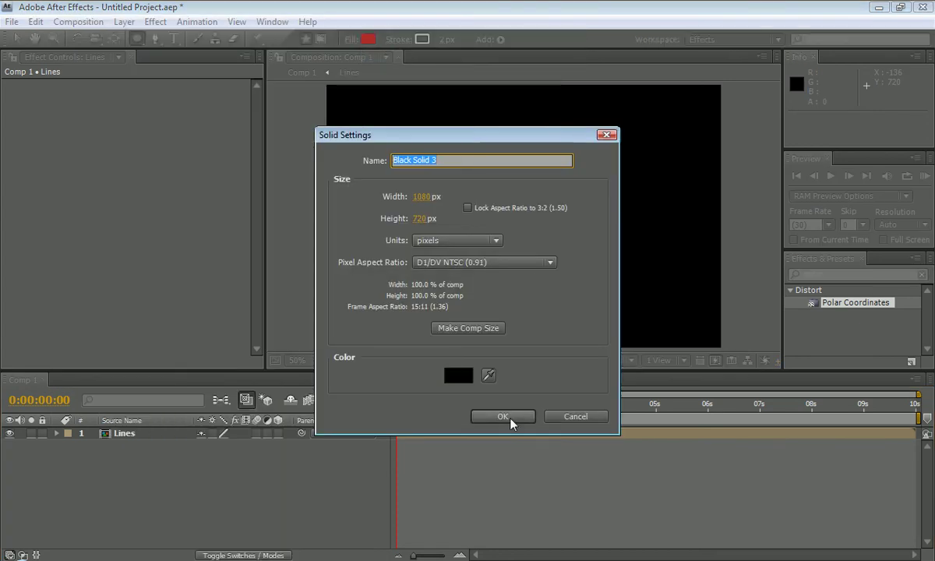
{"action": "left_click", "coordinate": [505, 417]}
{"action": "left_click_drag", "start_coordinate": [144, 433], "coordinate": [155, 459]}
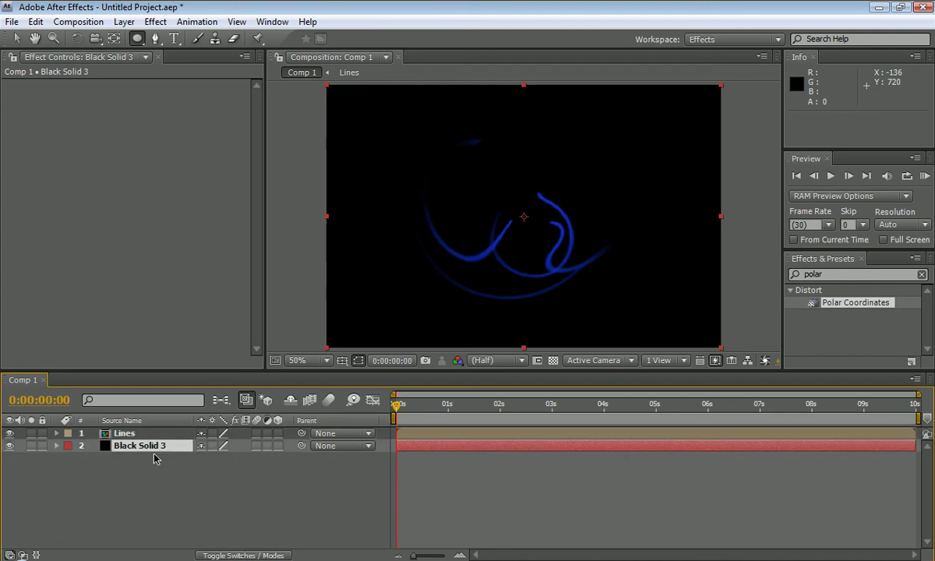
{"action": "left_click", "coordinate": [184, 433]}
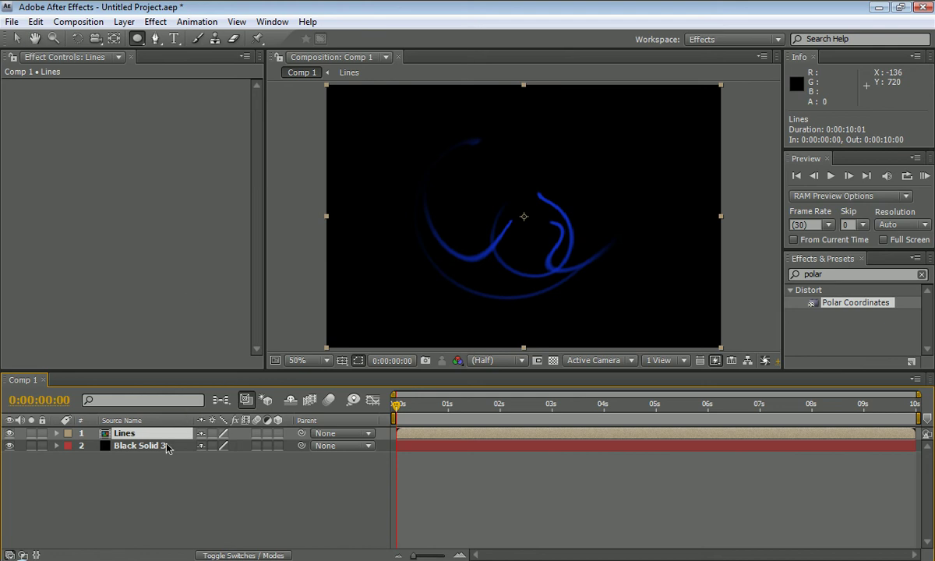
Step: Delete Black Solid 3 and open the Lines precomp for editing
{"action": "left_click", "coordinate": [166, 446]}
{"action": "key", "text": "Delete"}
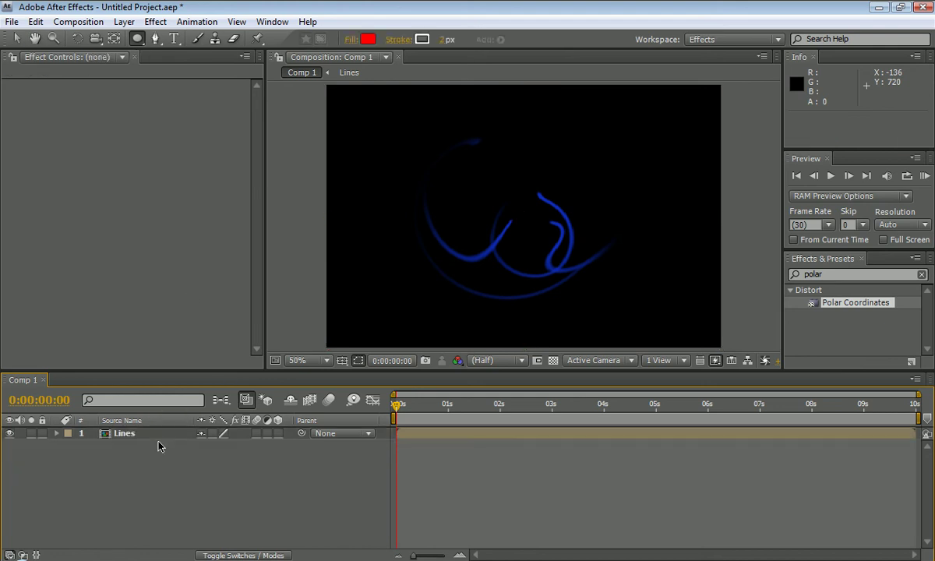
{"action": "double_click", "coordinate": [157, 438]}
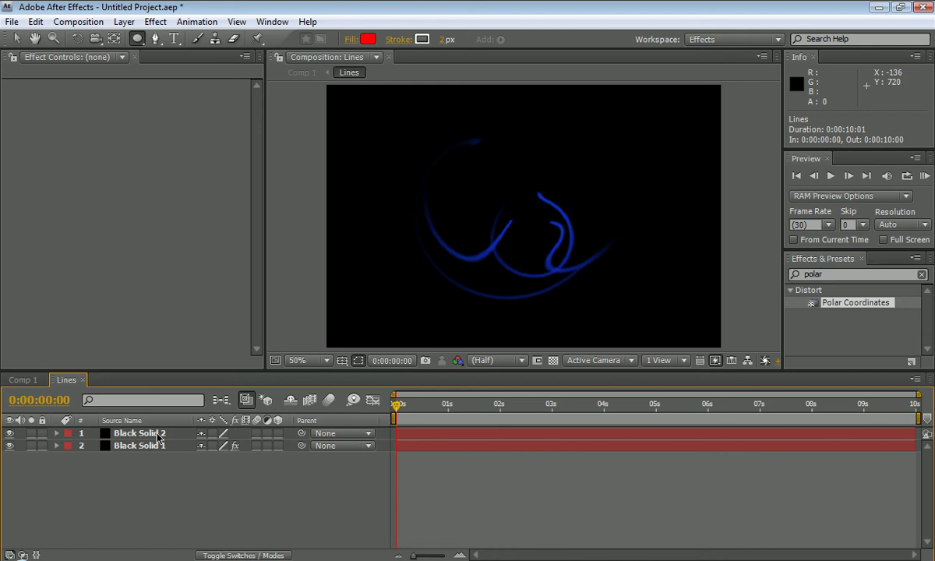
Step: Set Black Solid 1's track matte to Alpha Inverted Matte using Black Solid 2, then return to Comp 1
{"action": "left_click", "coordinate": [156, 437]}
{"action": "left_click", "coordinate": [160, 446]}
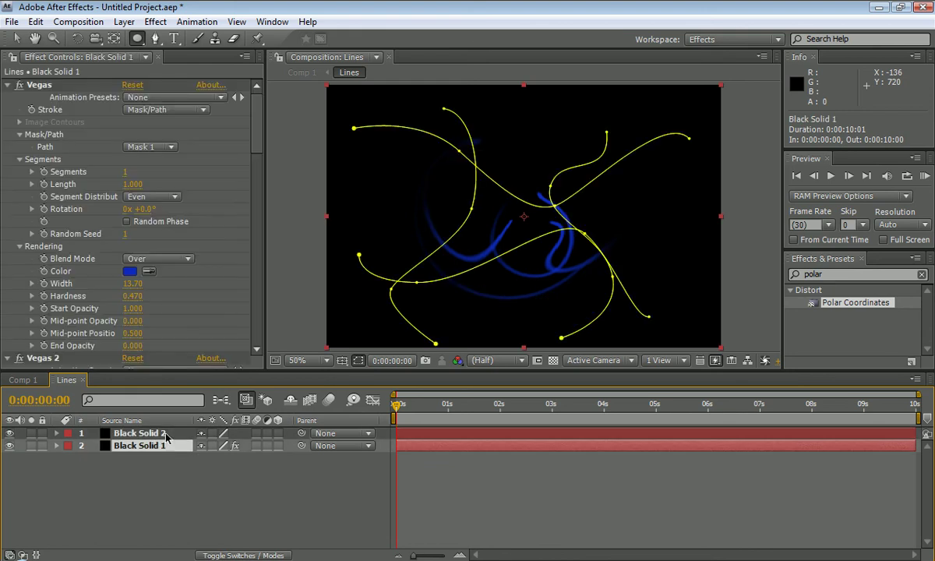
{"action": "left_click", "coordinate": [164, 434]}
{"action": "left_click", "coordinate": [165, 445]}
{"action": "left_click", "coordinate": [256, 555]}
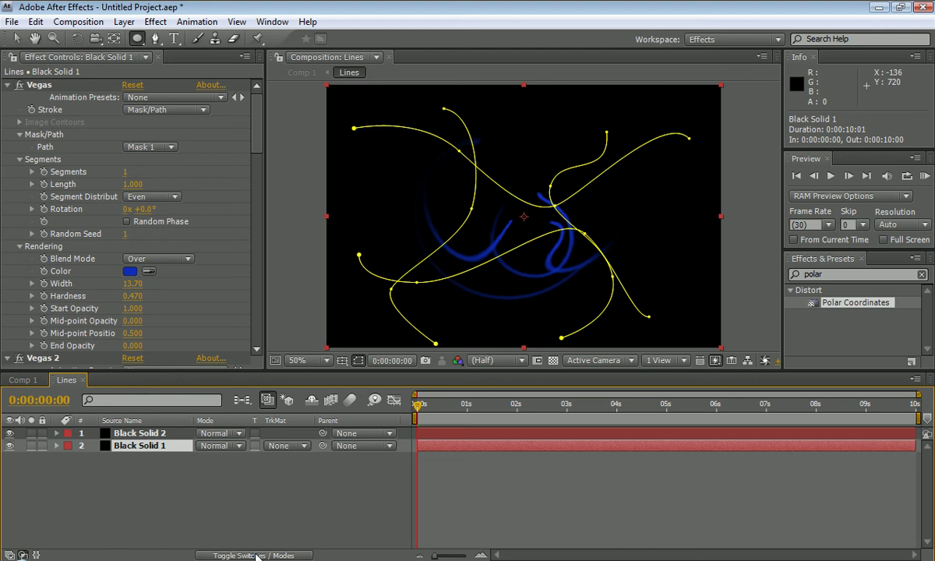
{"action": "left_click", "coordinate": [265, 445]}
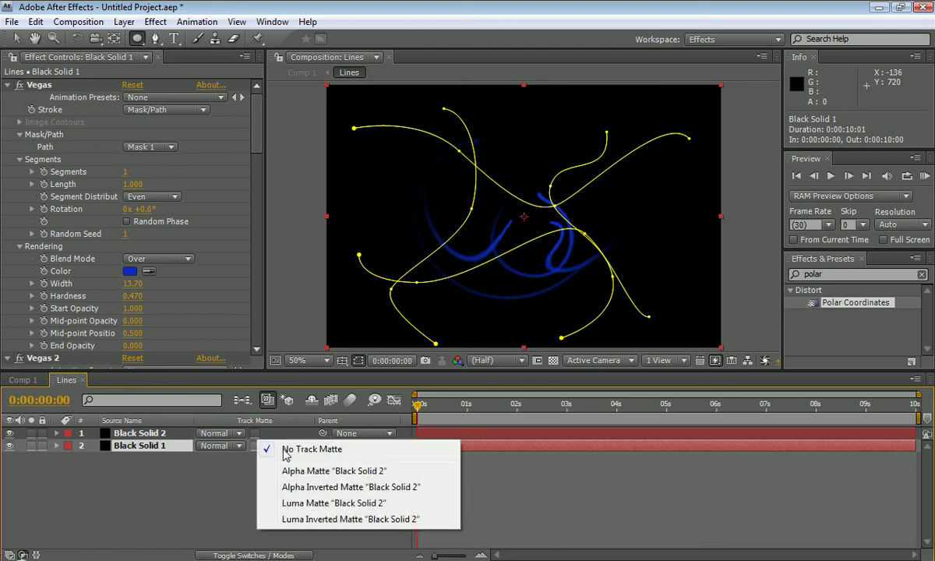
{"action": "left_click", "coordinate": [315, 487]}
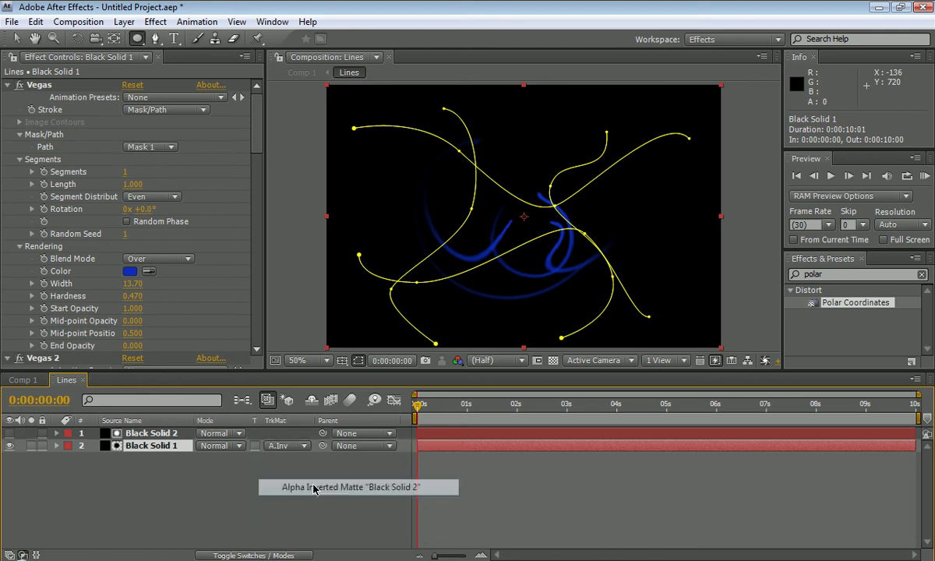
{"action": "left_click", "coordinate": [41, 382]}
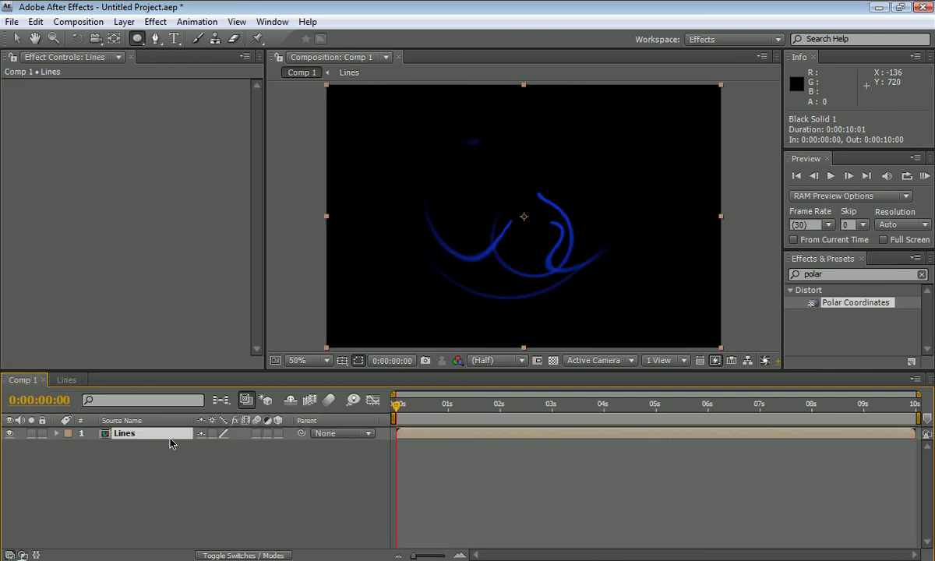
Step: Enable 3D on the Lines layer and duplicate it so three Lines copies exist
{"action": "left_click", "coordinate": [278, 435]}
{"action": "key", "text": "ctrl+d"}
{"action": "key", "text": "ctrl+d"}
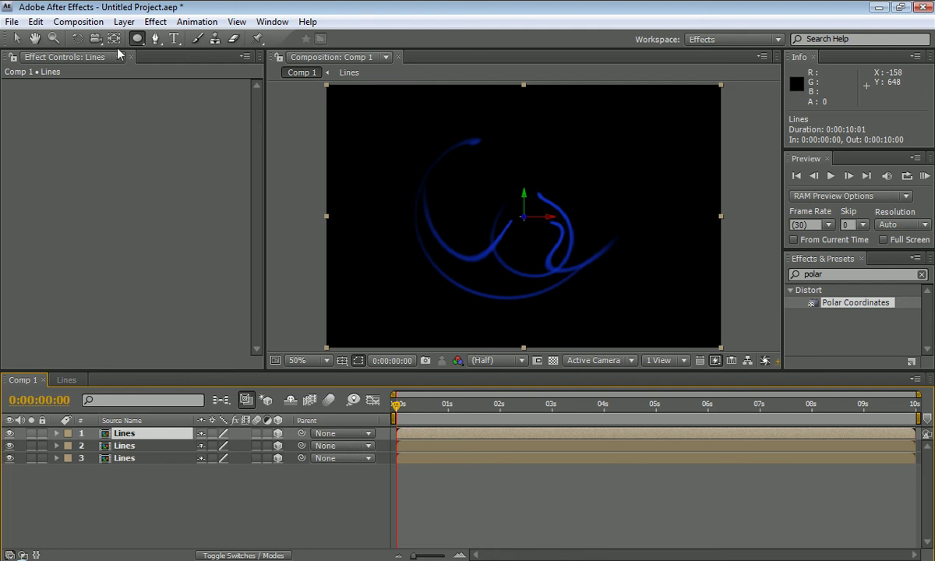
{"action": "left_click", "coordinate": [124, 21]}
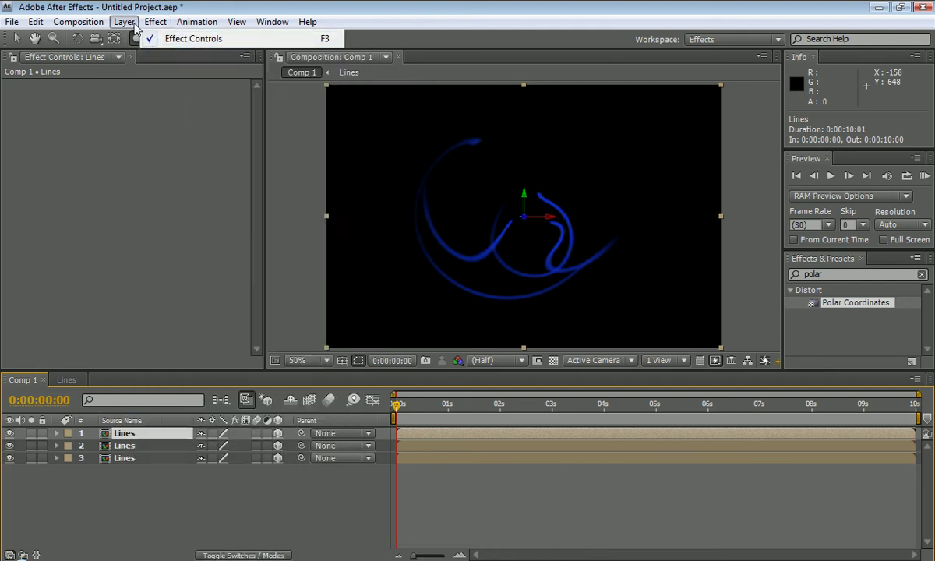
{"action": "mouse_move", "coordinate": [273, 38]}
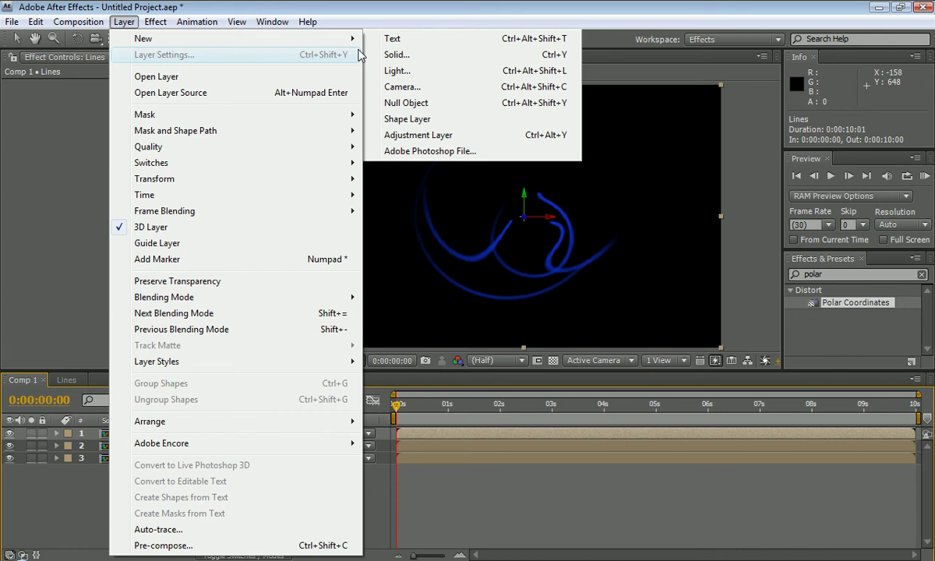
Step: Add a 28mm Camera 1 and orbit it to position 719.0, 227.4, -734.2 around the lines
{"action": "left_click", "coordinate": [428, 90]}
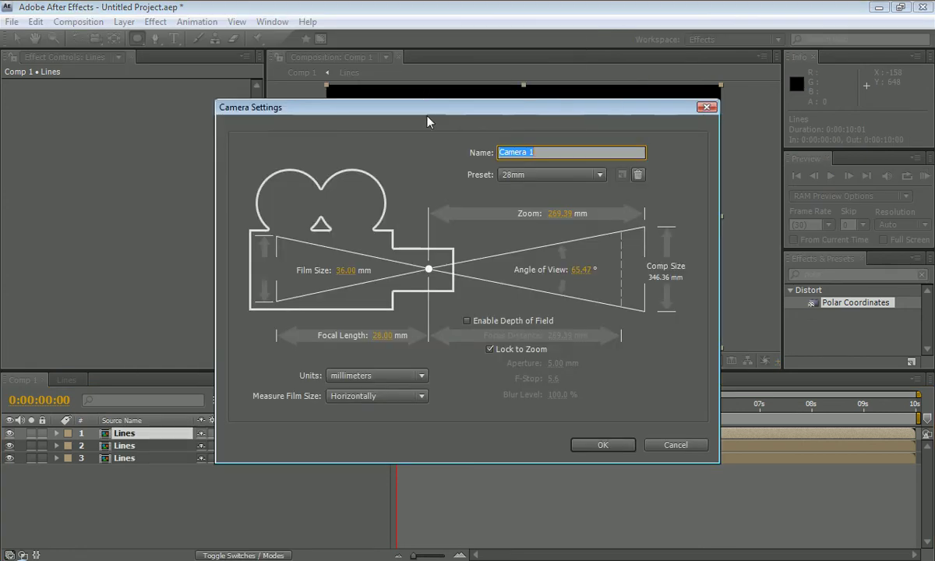
{"action": "left_click", "coordinate": [603, 443]}
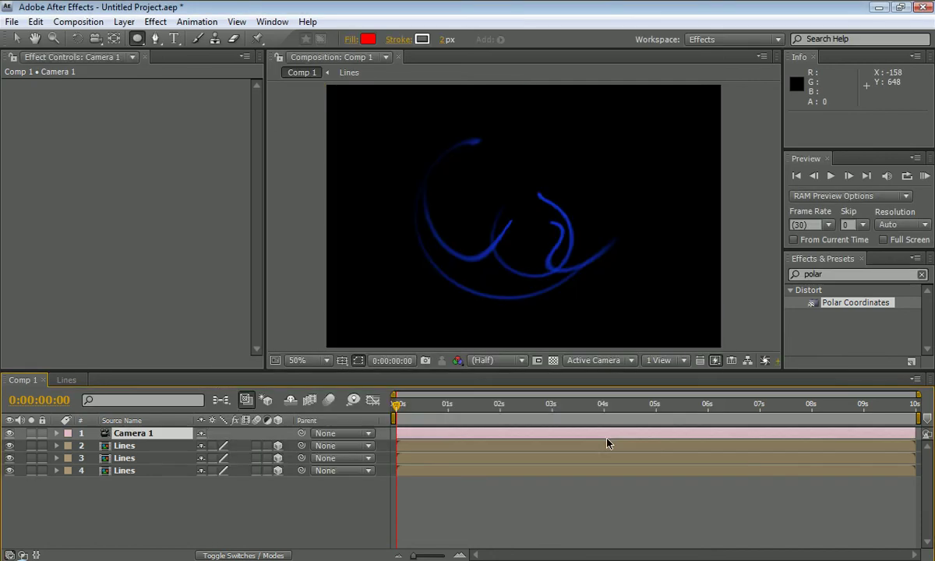
{"action": "left_click", "coordinate": [94, 39]}
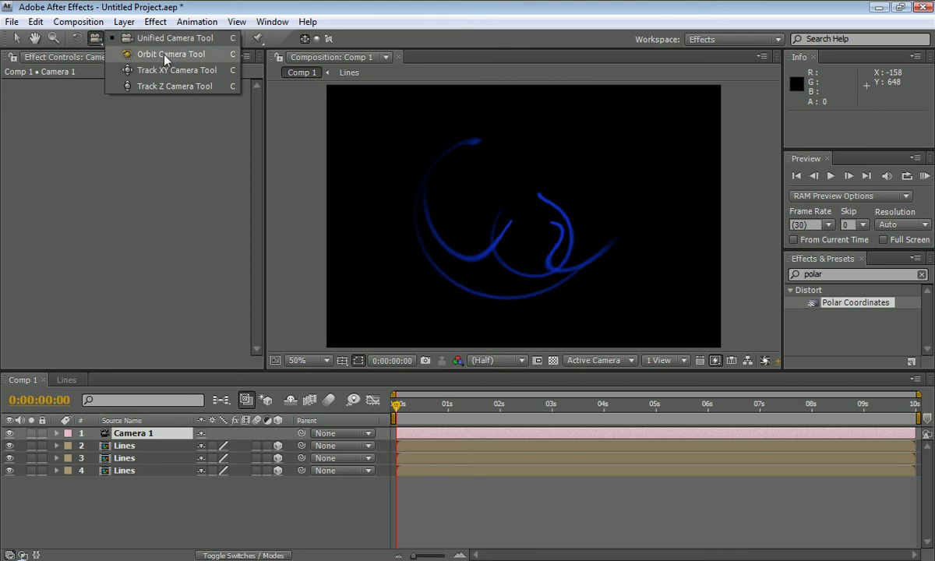
{"action": "left_click", "coordinate": [164, 54]}
{"action": "left_click_drag", "start_coordinate": [514, 201], "coordinate": [501, 216]}
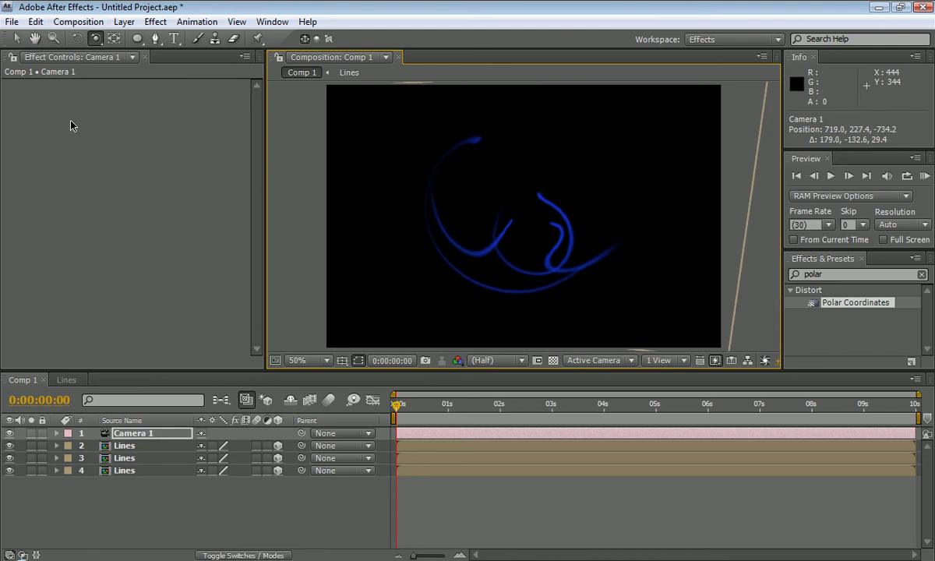
{"action": "left_click", "coordinate": [56, 433]}
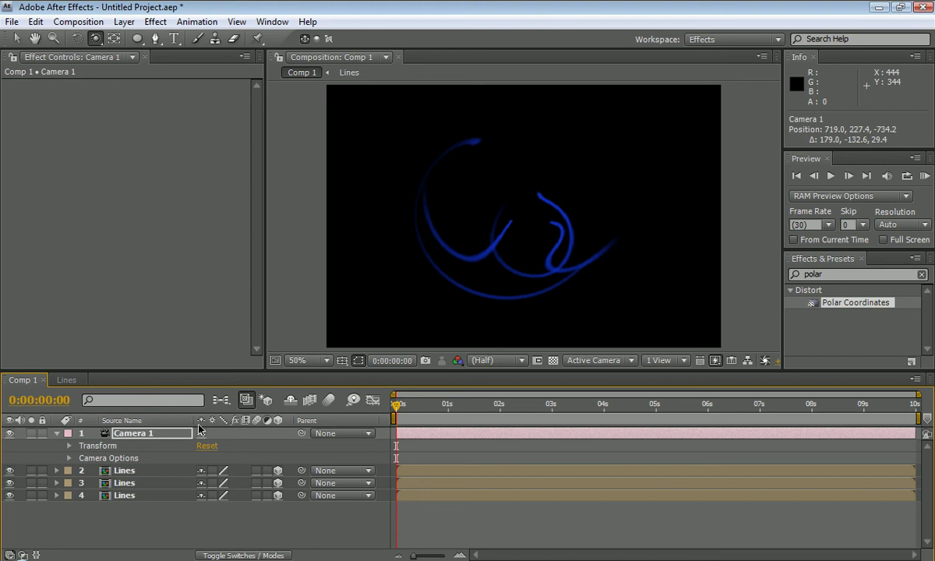
Step: Switch the blend mode of Lines layers 2, 3 and 4 to Screen
{"action": "left_click", "coordinate": [57, 435]}
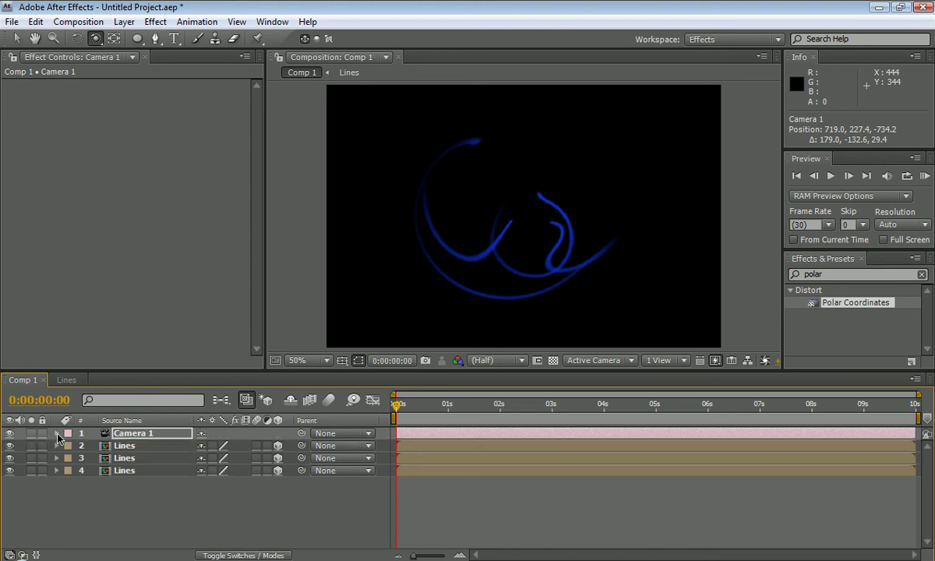
{"action": "left_click", "coordinate": [215, 556]}
{"action": "left_click", "coordinate": [238, 448]}
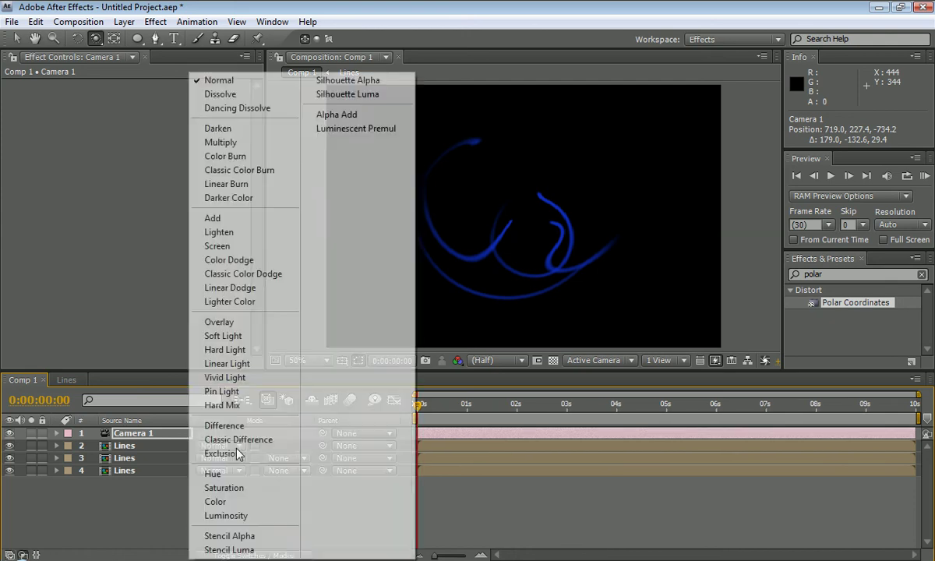
{"action": "left_click", "coordinate": [232, 248]}
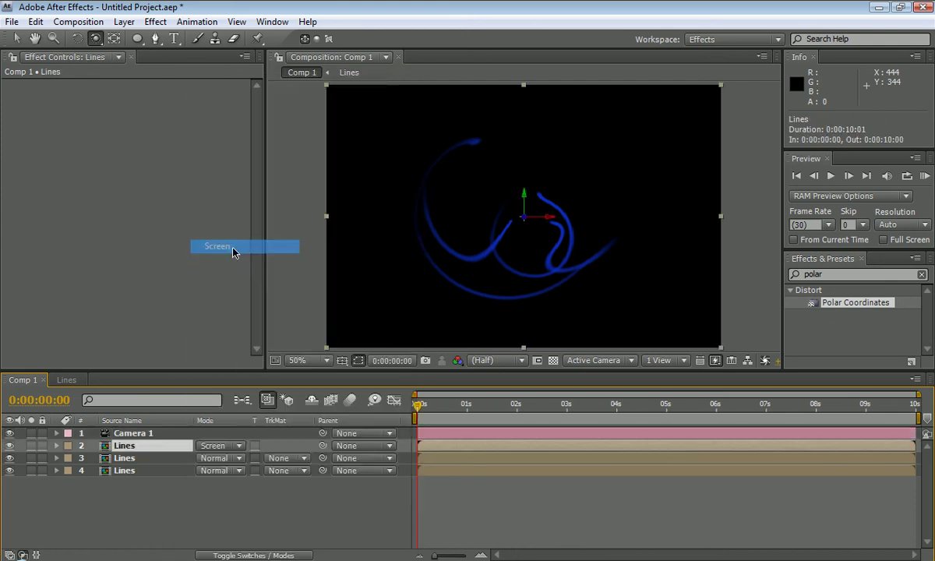
{"action": "left_click", "coordinate": [220, 458]}
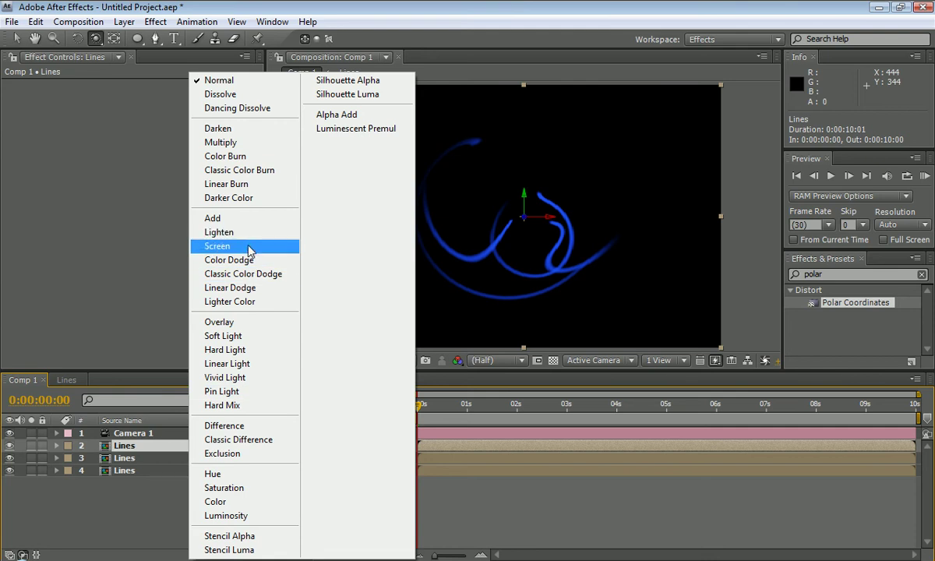
{"action": "left_click", "coordinate": [218, 246]}
{"action": "left_click", "coordinate": [233, 470]}
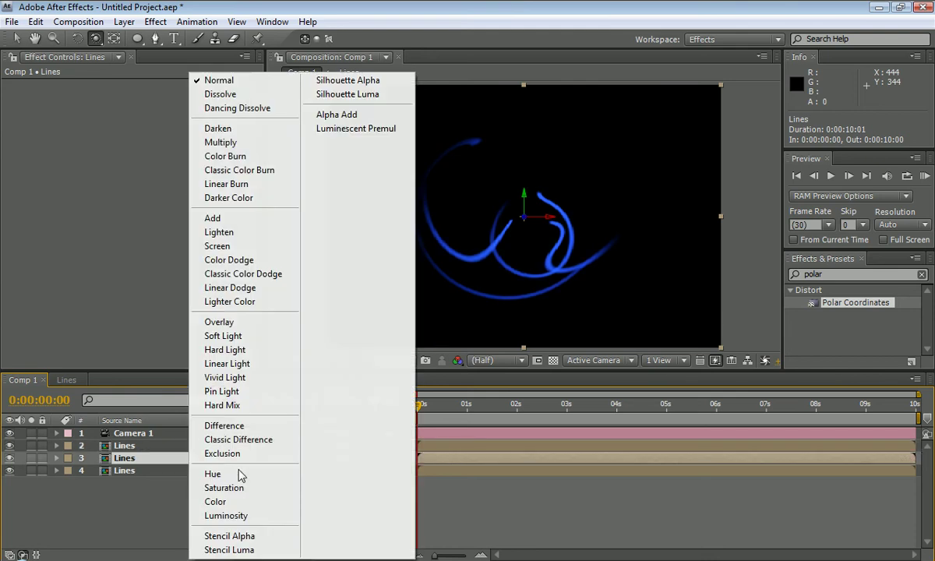
{"action": "left_click", "coordinate": [237, 246]}
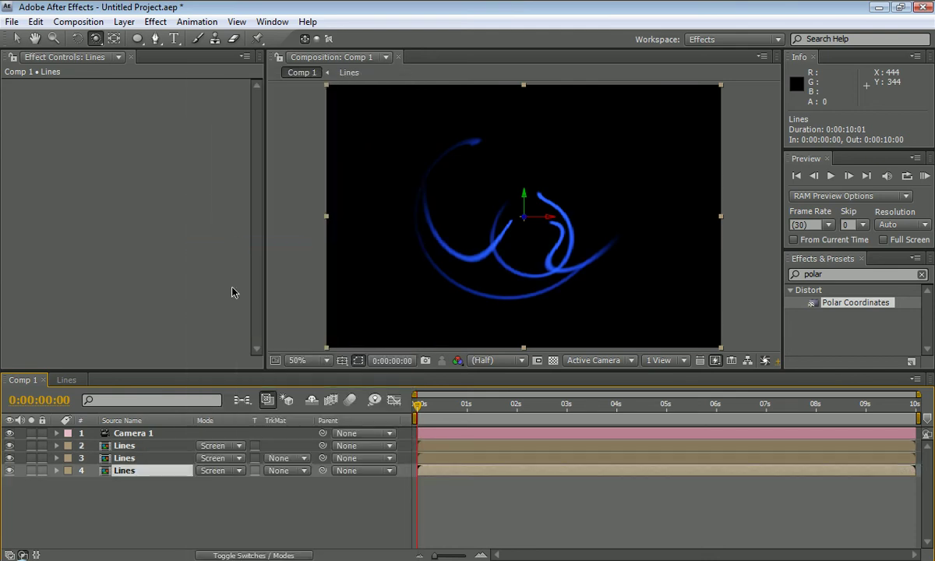
Step: Rotate the row-2 Lines layer in 3D and move it lower in the frame
{"action": "left_click", "coordinate": [125, 445]}
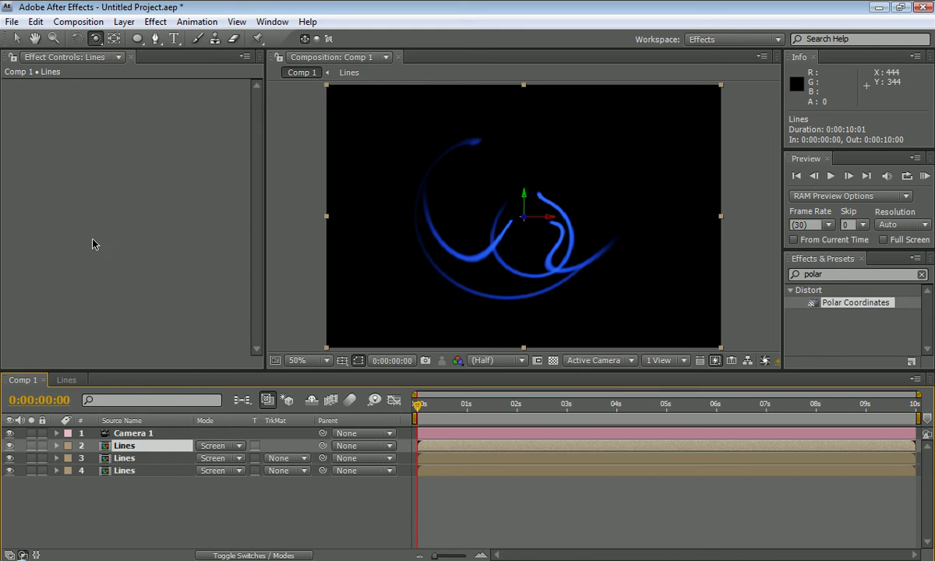
{"action": "left_click", "coordinate": [76, 39]}
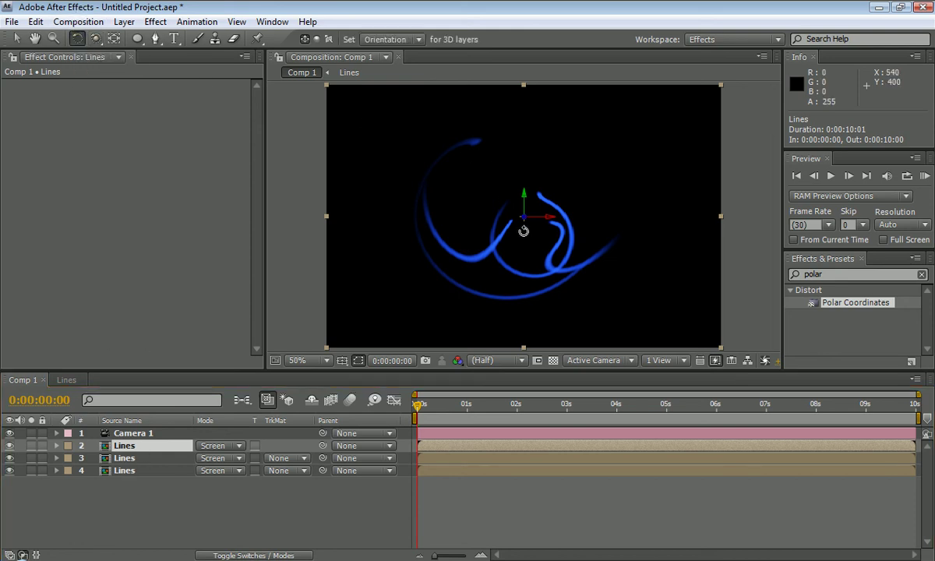
{"action": "left_click_drag", "start_coordinate": [523, 231], "coordinate": [522, 200]}
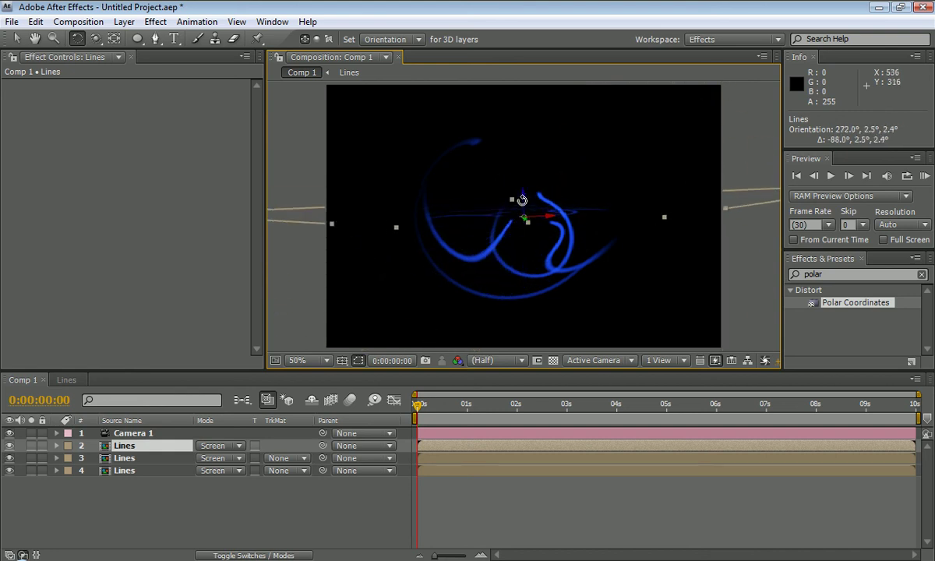
{"action": "key", "text": "v"}
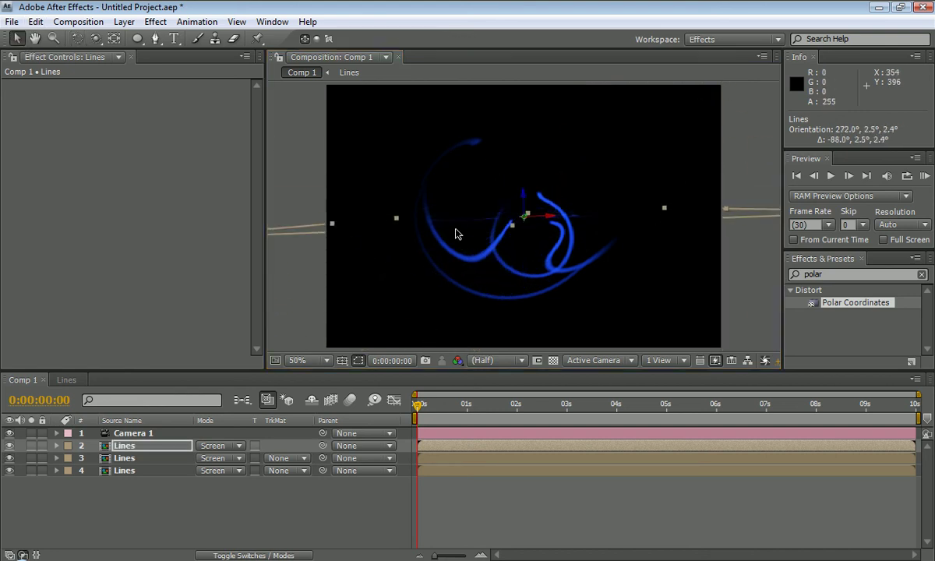
{"action": "left_click_drag", "start_coordinate": [458, 226], "coordinate": [477, 291]}
Step: Rotate the third Lines layer, shift it up-right, rotate it again, then move it down
{"action": "left_click", "coordinate": [175, 463]}
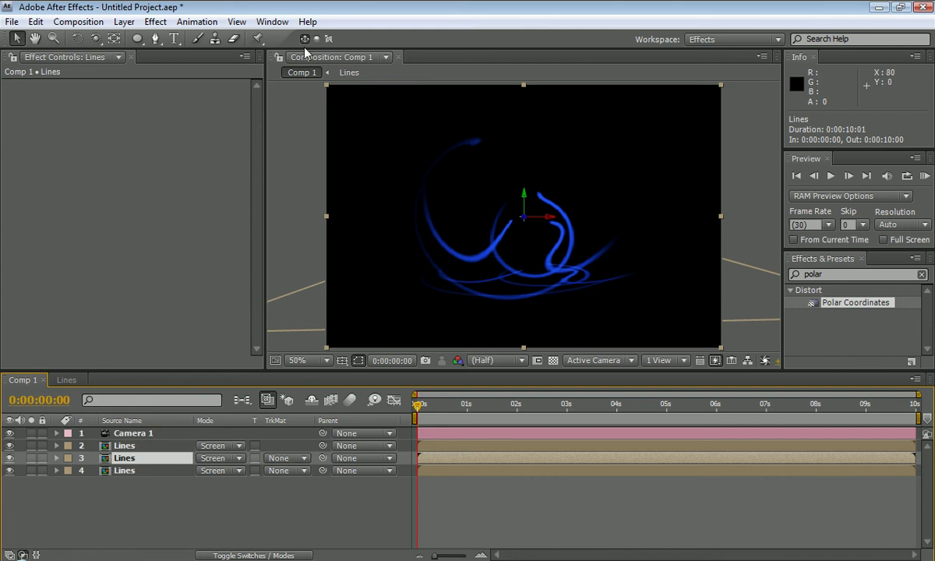
{"action": "left_click", "coordinate": [77, 36]}
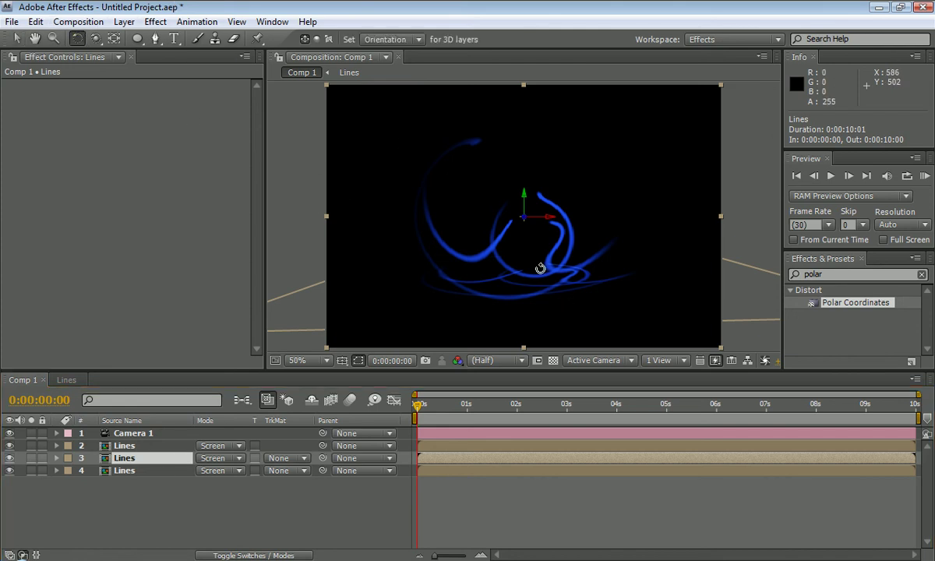
{"action": "left_click_drag", "start_coordinate": [513, 250], "coordinate": [502, 212]}
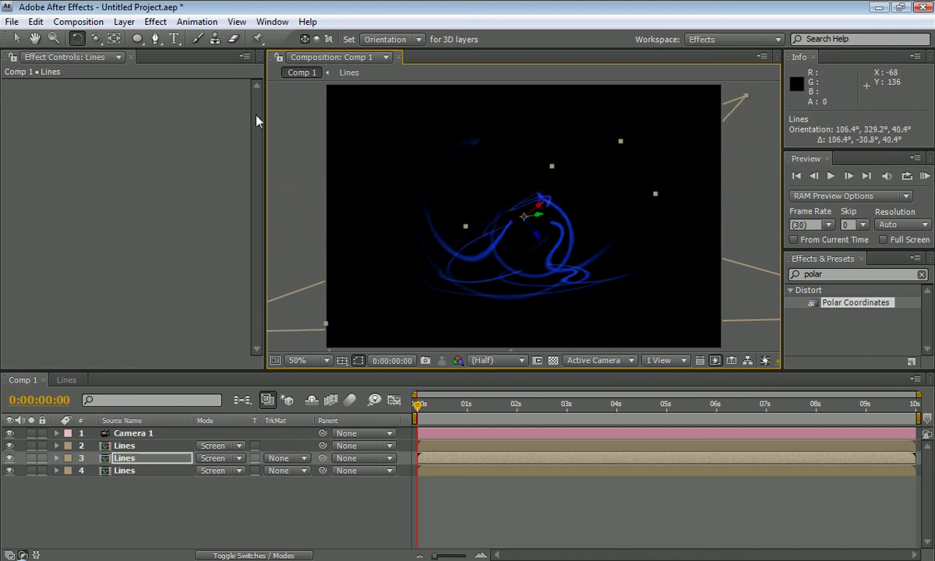
{"action": "key", "text": "v"}
{"action": "left_click_drag", "start_coordinate": [554, 211], "coordinate": [580, 200]}
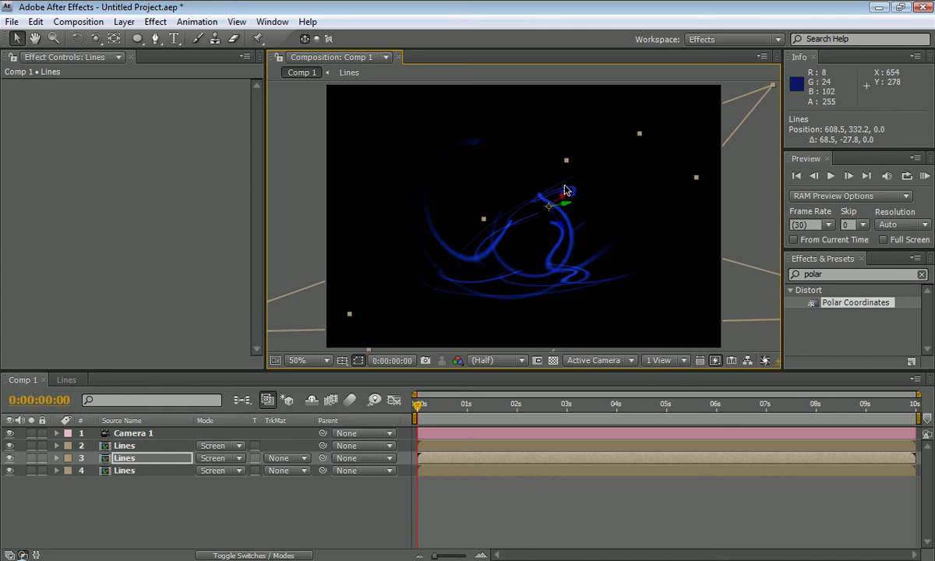
{"action": "left_click", "coordinate": [76, 39]}
{"action": "left_click_drag", "start_coordinate": [531, 206], "coordinate": [540, 244]}
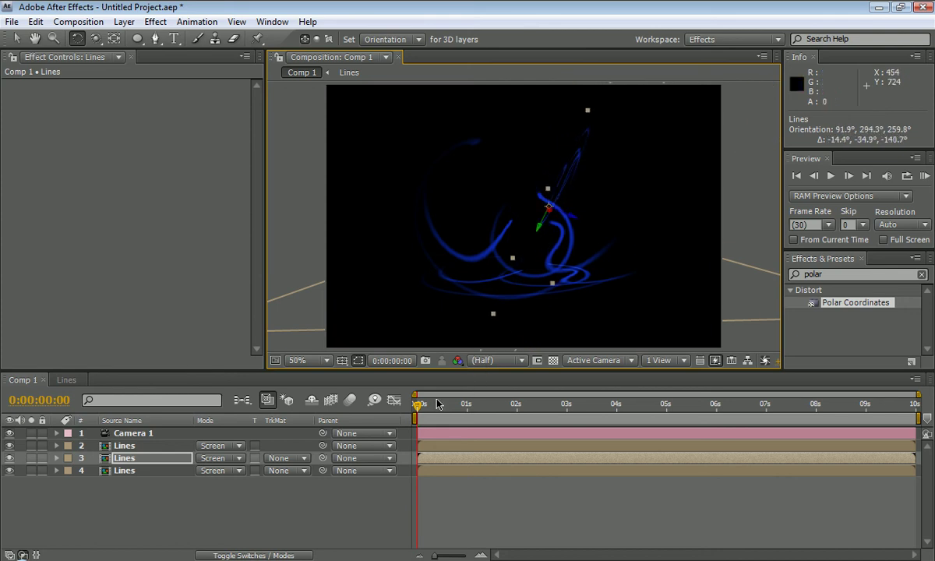
{"action": "mouse_move", "coordinate": [432, 405]}
{"action": "left_mouse_down"}
{"action": "mouse_move", "coordinate": [489, 404]}
{"action": "mouse_move", "coordinate": [427, 405]}
{"action": "mouse_move", "coordinate": [434, 415]}
{"action": "left_mouse_up"}
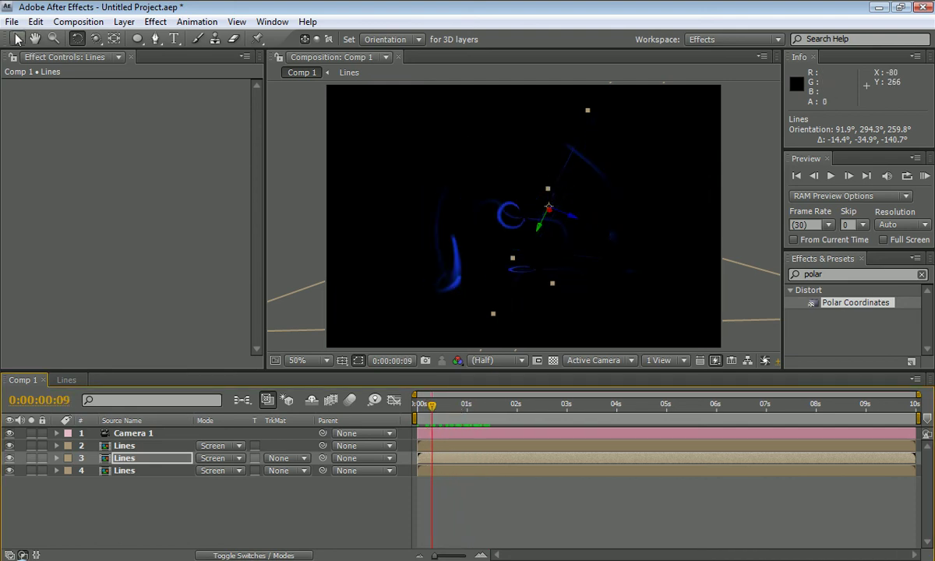
{"action": "left_click", "coordinate": [17, 39]}
{"action": "left_click_drag", "start_coordinate": [563, 190], "coordinate": [540, 219]}
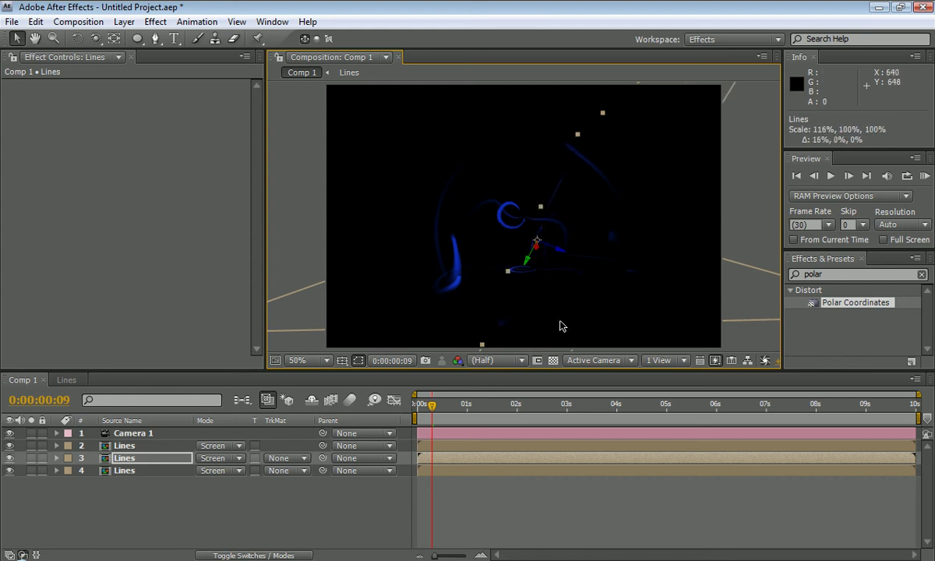
{"action": "mouse_move", "coordinate": [439, 403]}
{"action": "left_mouse_down"}
{"action": "mouse_move", "coordinate": [475, 406]}
{"action": "mouse_move", "coordinate": [454, 403]}
{"action": "left_mouse_up"}
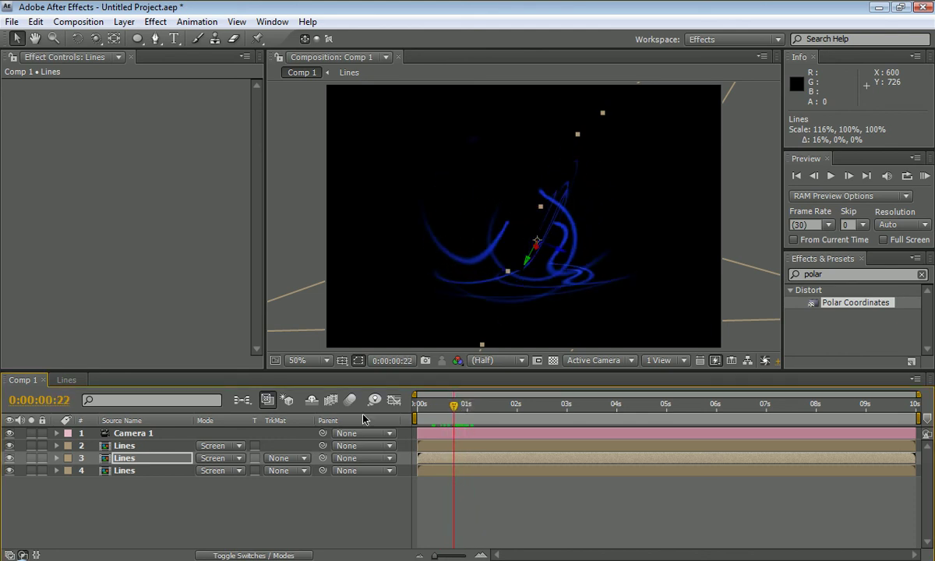
Step: Duplicate the fourth Lines layer and rotate the new copy around Y
{"action": "left_click", "coordinate": [155, 446]}
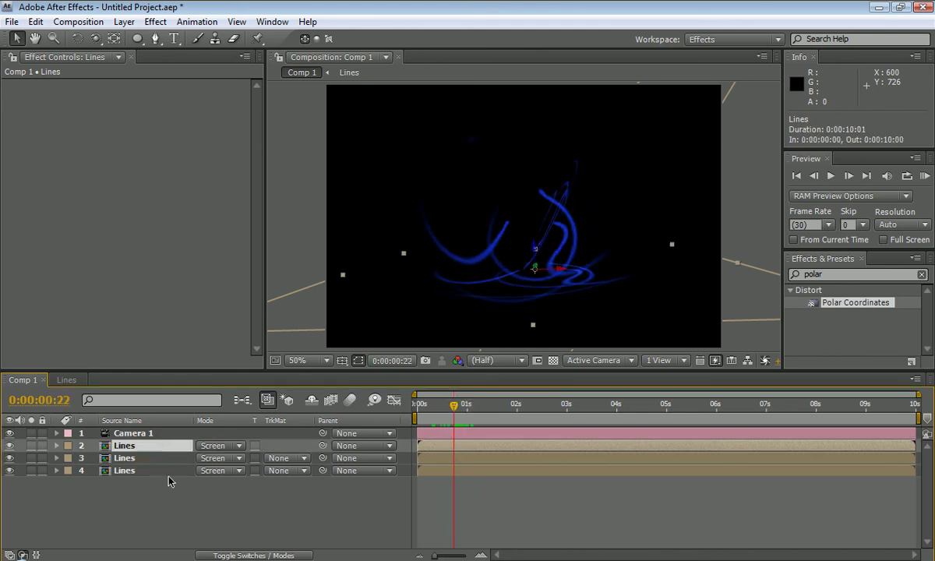
{"action": "left_click", "coordinate": [168, 471]}
{"action": "key", "text": "ctrl+d"}
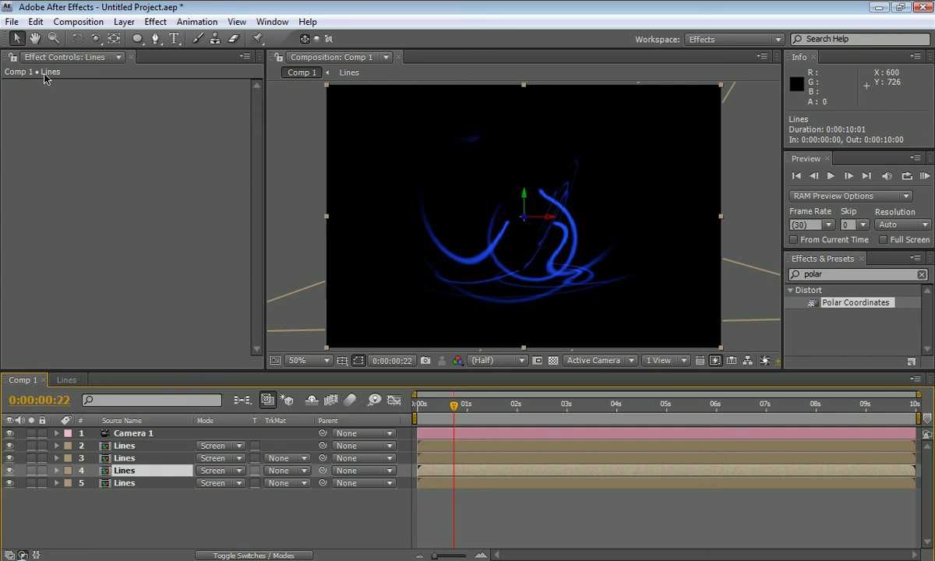
{"action": "left_click", "coordinate": [77, 39]}
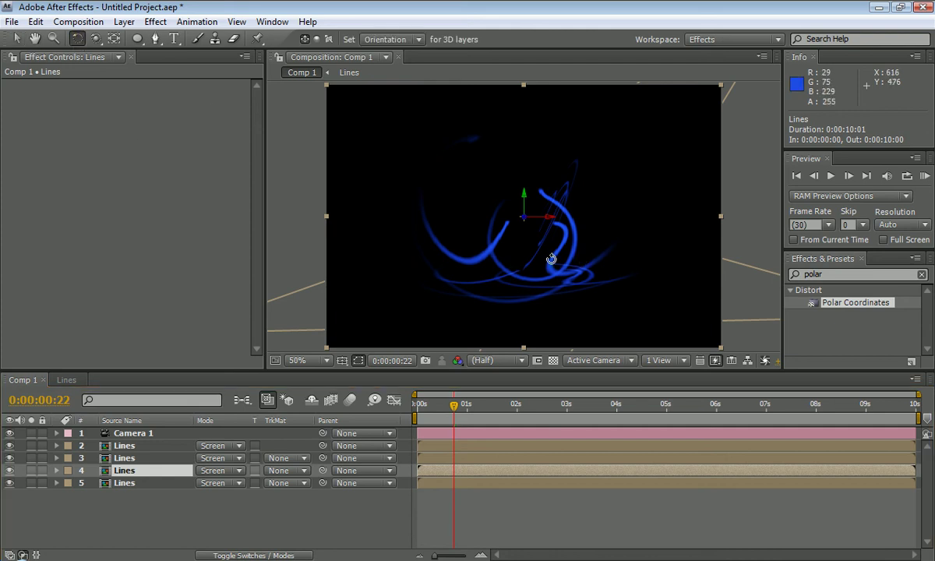
{"action": "left_click_drag", "start_coordinate": [549, 260], "coordinate": [559, 184]}
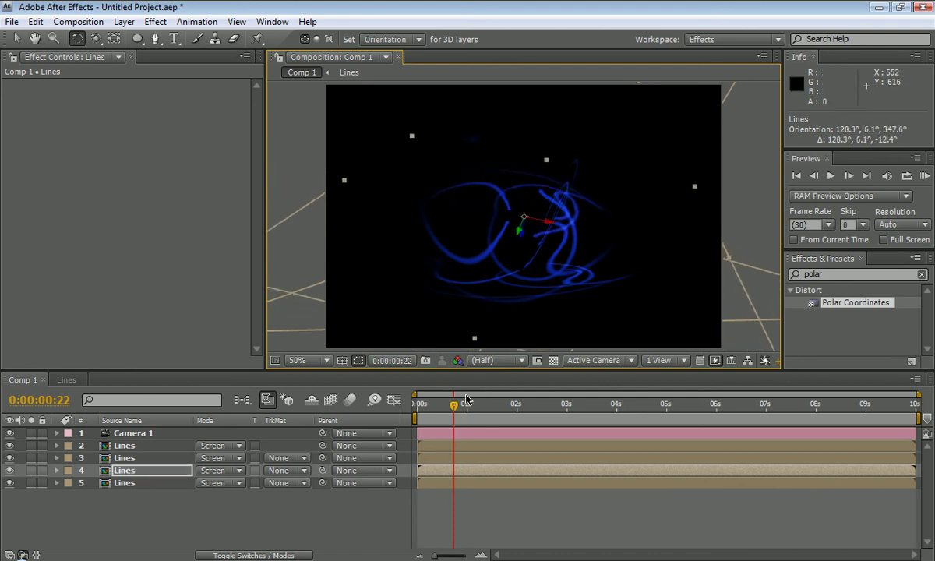
Step: Rotate the copy further to 267.7°, 294.1°, 12.3° and move it left to 490.6, 369.5, 0.0
{"action": "left_click", "coordinate": [460, 403]}
{"action": "left_click_drag", "start_coordinate": [459, 402], "coordinate": [480, 390]}
{"action": "left_click_drag", "start_coordinate": [505, 194], "coordinate": [482, 219]}
{"action": "left_click", "coordinate": [17, 39]}
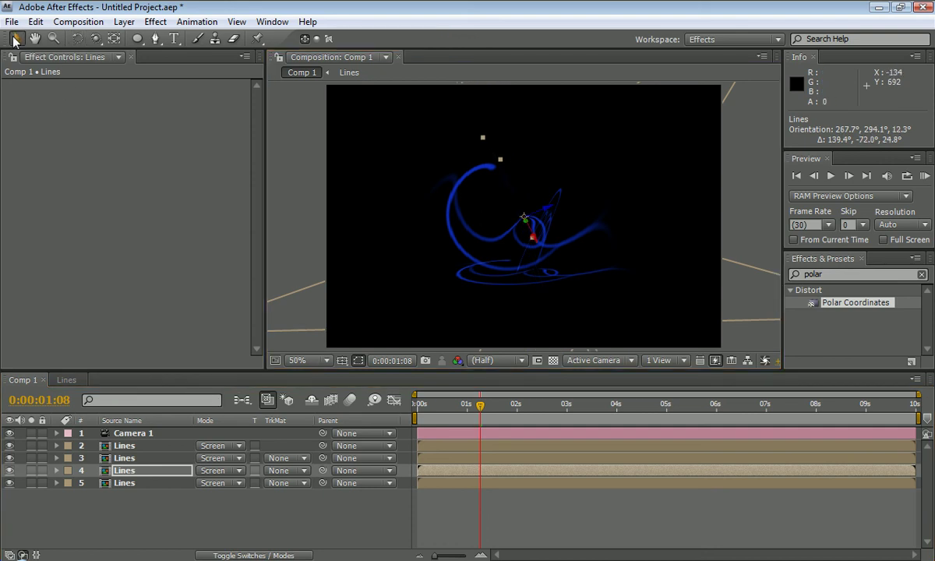
{"action": "left_click_drag", "start_coordinate": [522, 214], "coordinate": [500, 217]}
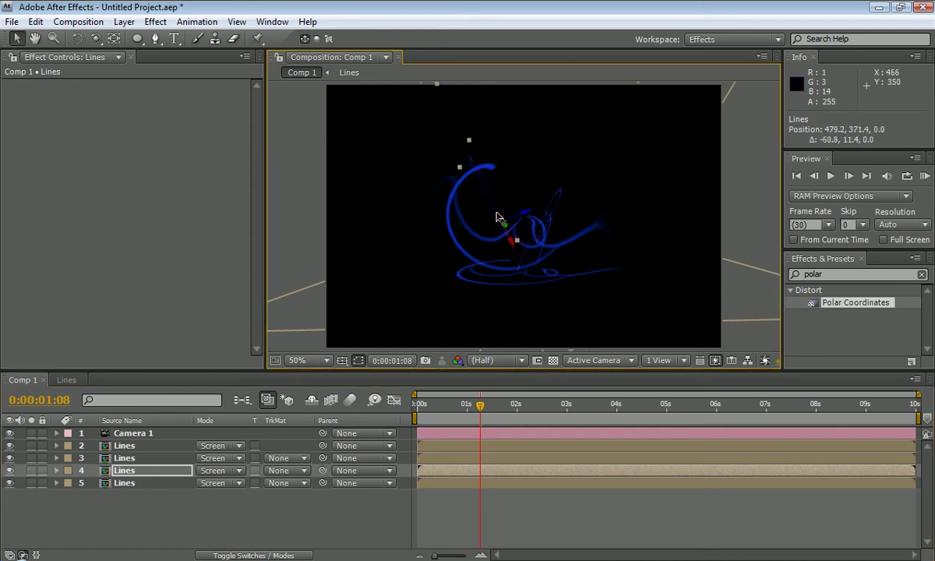
{"action": "mouse_move", "coordinate": [479, 405]}
{"action": "left_mouse_down"}
{"action": "mouse_move", "coordinate": [522, 405]}
{"action": "mouse_move", "coordinate": [478, 403]}
{"action": "mouse_move", "coordinate": [489, 403]}
{"action": "left_mouse_up"}
Step: Orbit Camera 1, reset its Transform to default, then select all five layers
{"action": "left_click", "coordinate": [129, 433]}
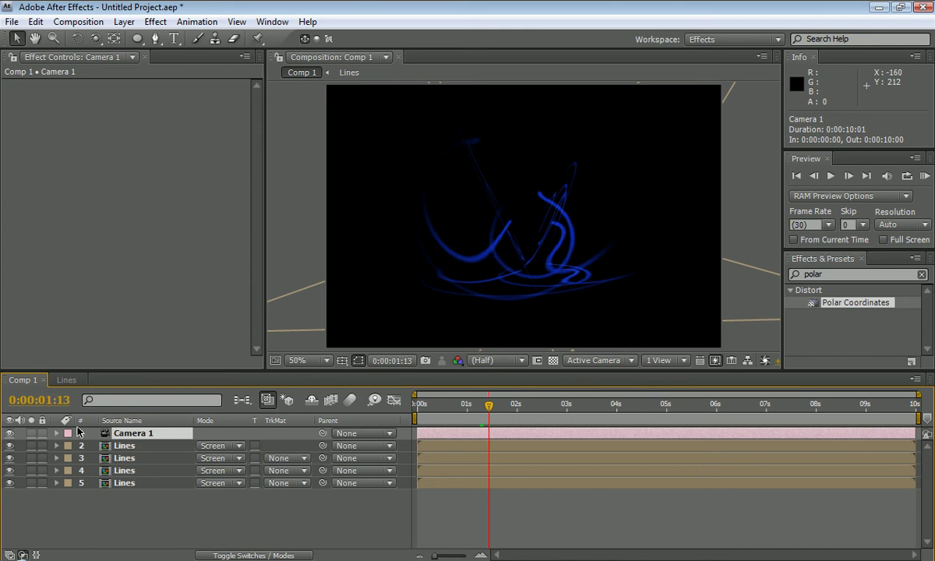
{"action": "left_click", "coordinate": [95, 38]}
{"action": "left_click_drag", "start_coordinate": [498, 226], "coordinate": [303, 146]}
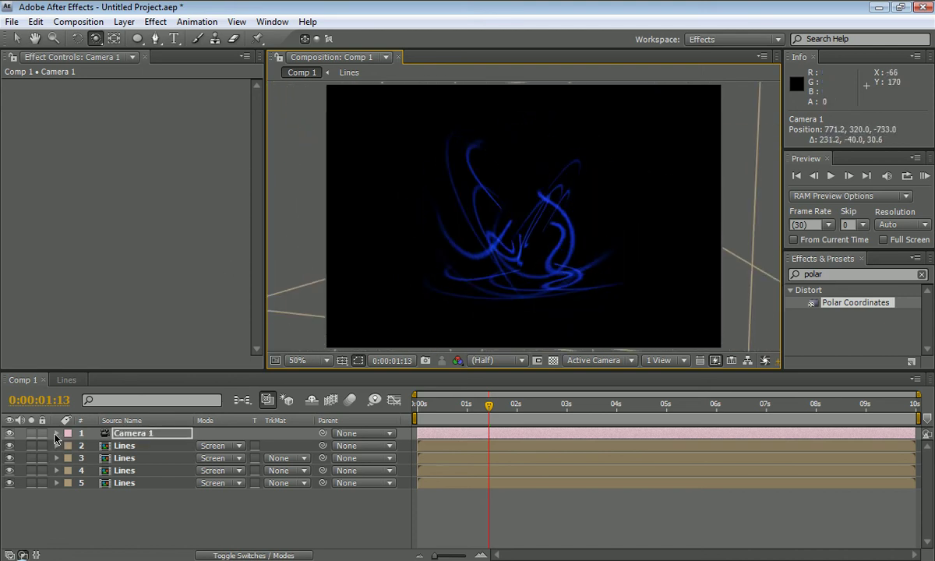
{"action": "left_click", "coordinate": [56, 433]}
{"action": "left_click", "coordinate": [209, 449]}
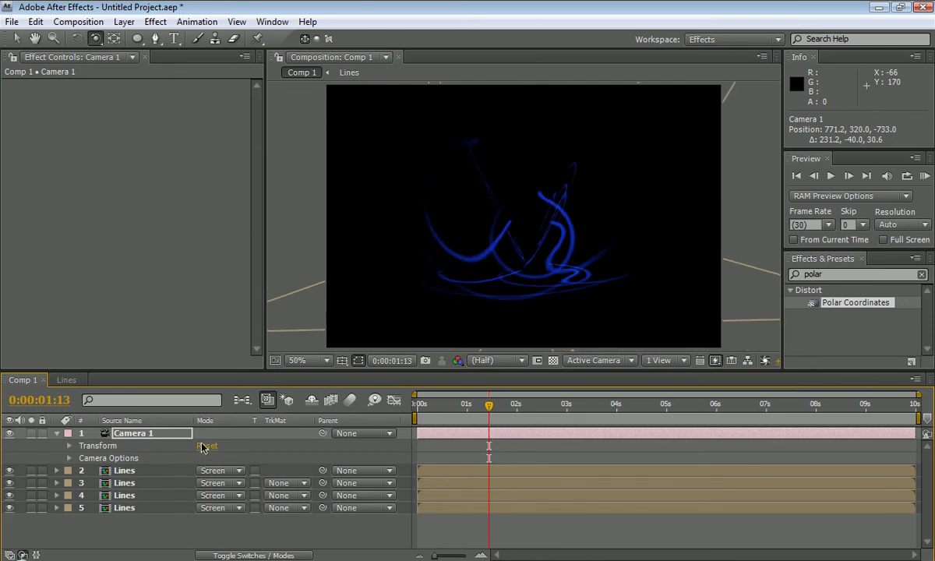
{"action": "left_click", "coordinate": [55, 433]}
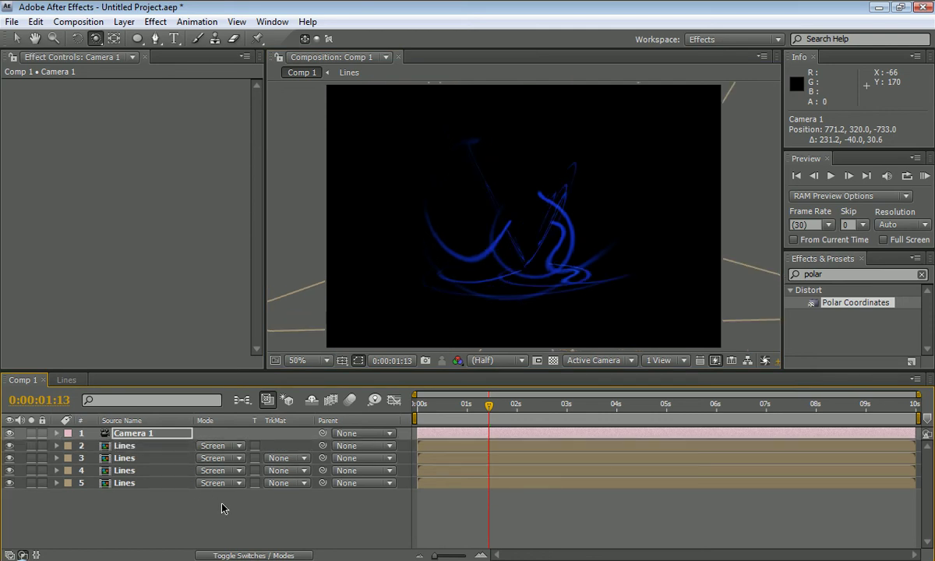
{"action": "left_click_drag", "start_coordinate": [240, 516], "coordinate": [23, 338]}
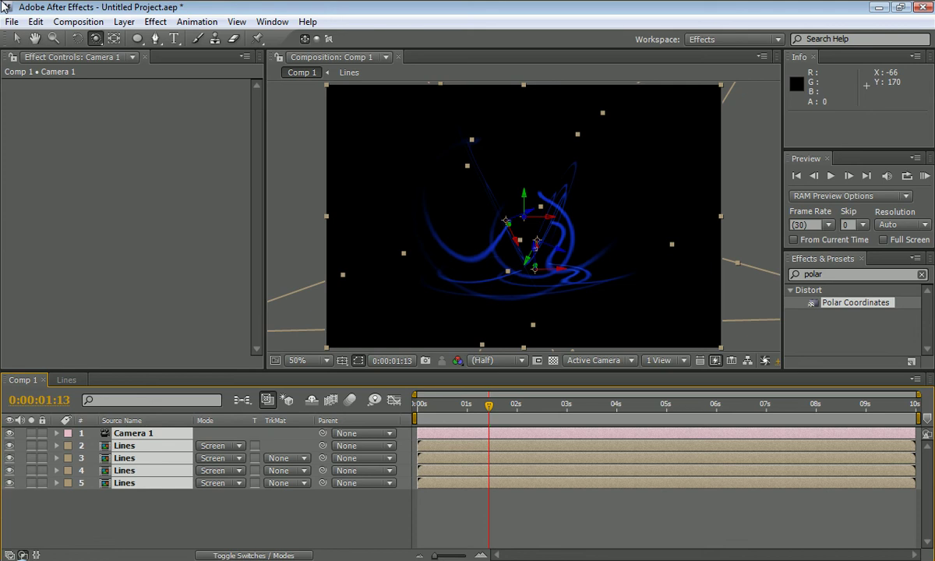
Step: Pre-compose the camera and five Lines layers into a new comp named String Energy, moving all attributes
{"action": "left_click", "coordinate": [123, 21]}
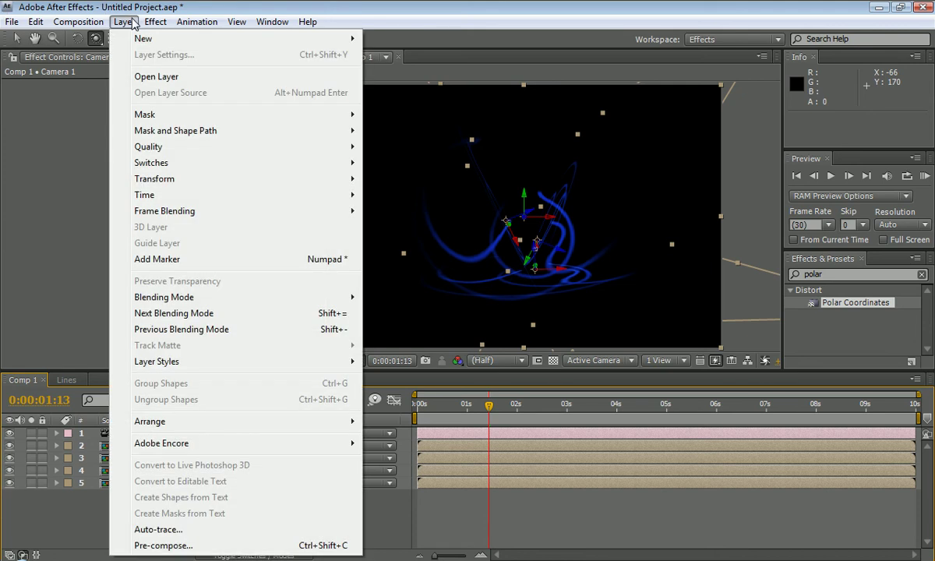
{"action": "left_click", "coordinate": [247, 545]}
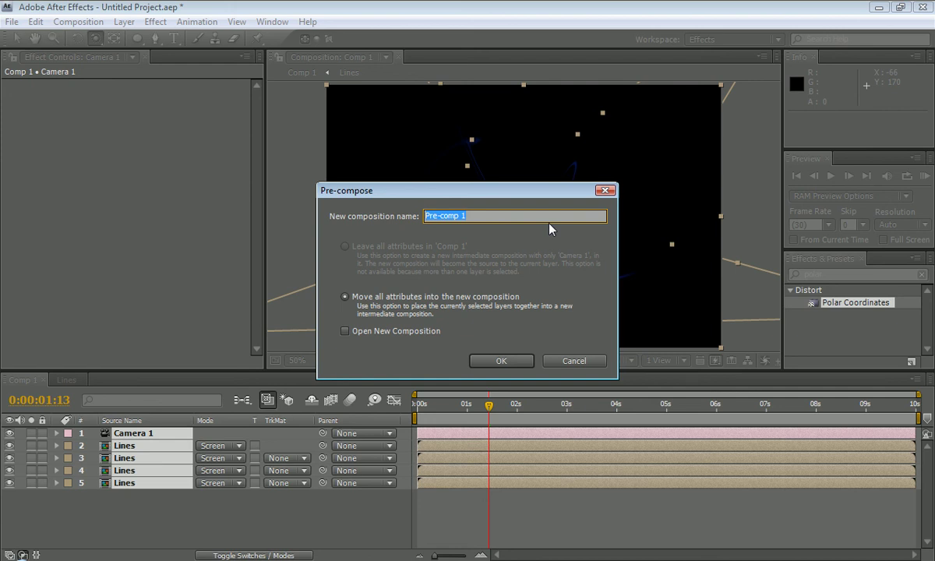
{"action": "type", "text": "String Energy"}
{"action": "left_click", "coordinate": [501, 360]}
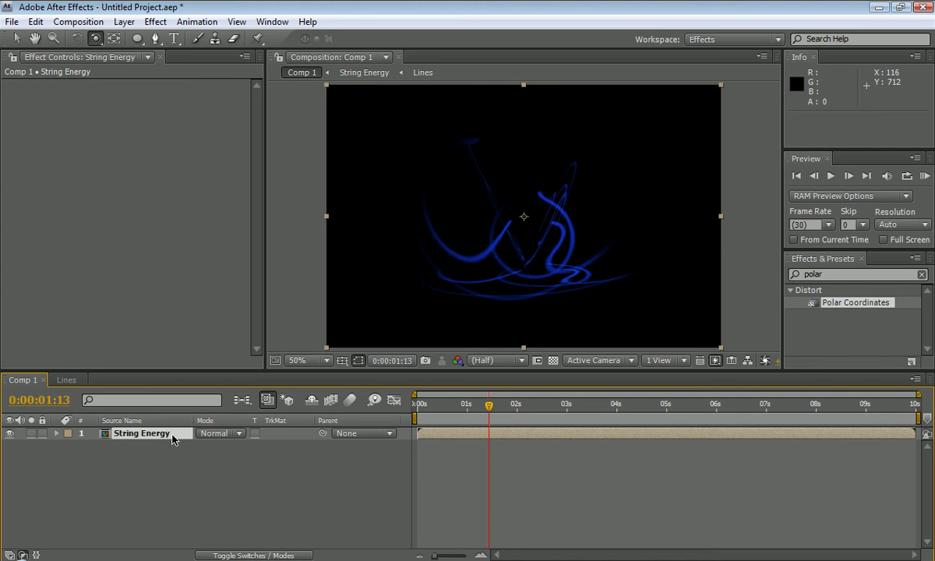
Step: Create a black solid, Black Solid 4, and drag it beneath the String Energy precomp
{"action": "left_click", "coordinate": [117, 23]}
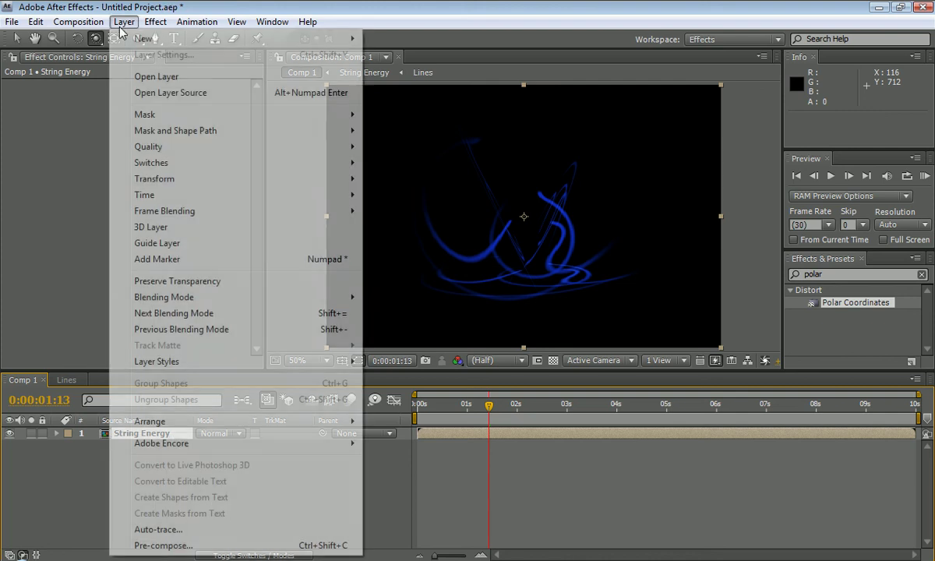
{"action": "mouse_move", "coordinate": [137, 40]}
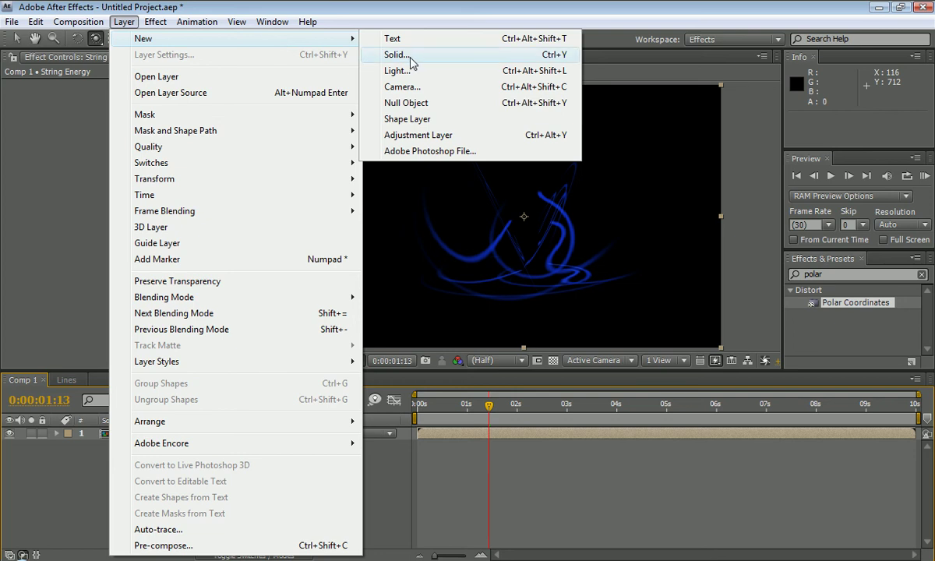
{"action": "left_click", "coordinate": [411, 58]}
{"action": "left_click", "coordinate": [499, 421]}
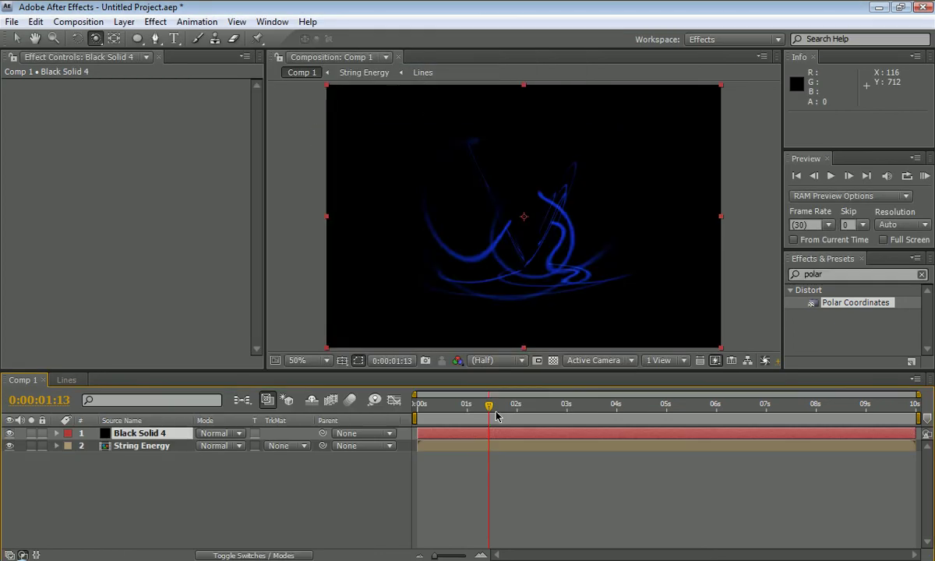
{"action": "left_click_drag", "start_coordinate": [178, 436], "coordinate": [173, 465]}
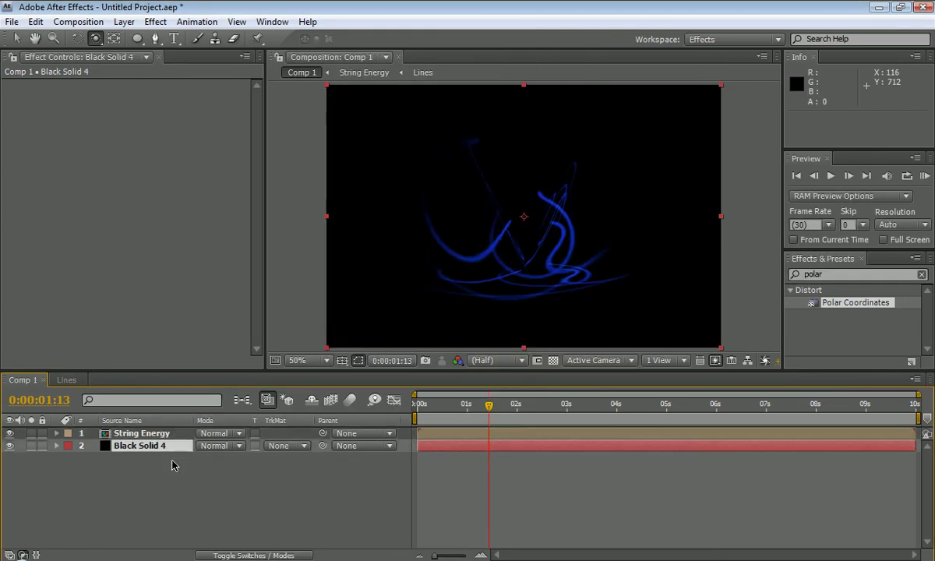